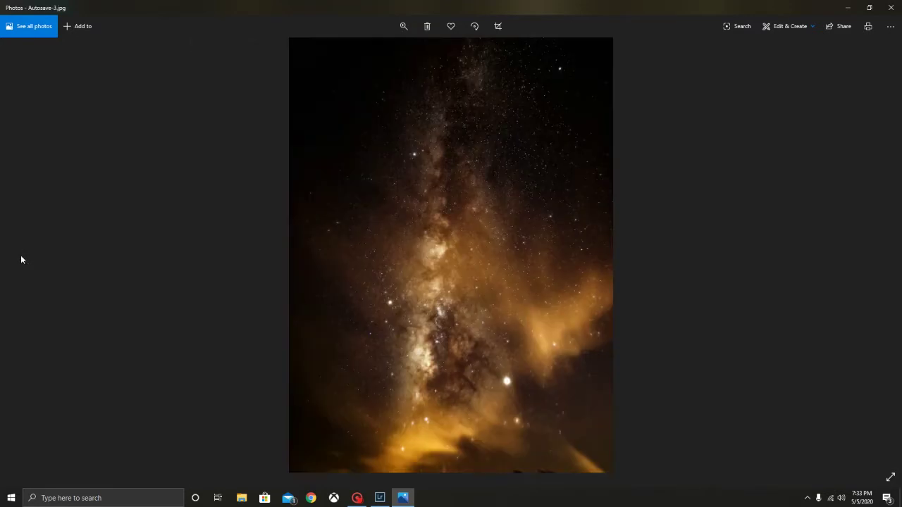
Look through the finished Milky Way and moon photos, and close the Photos viewer
left_click(883, 261)
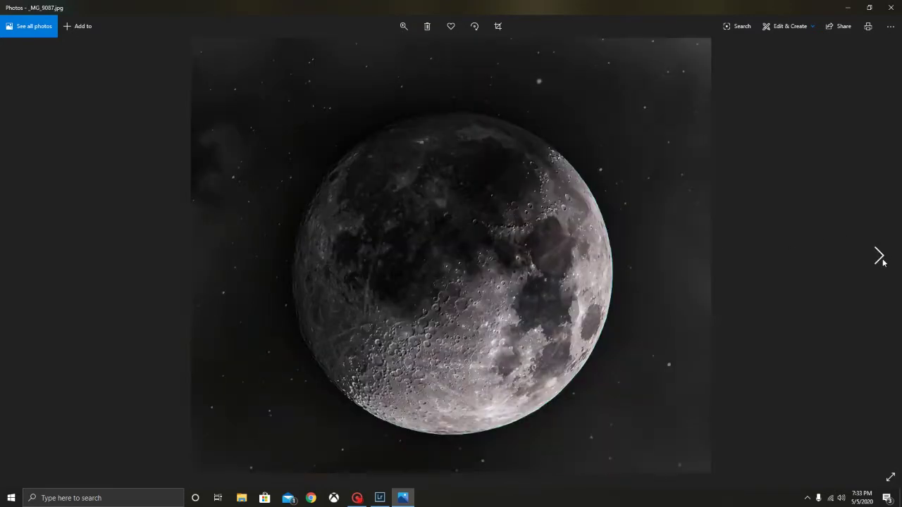
left_click(883, 262)
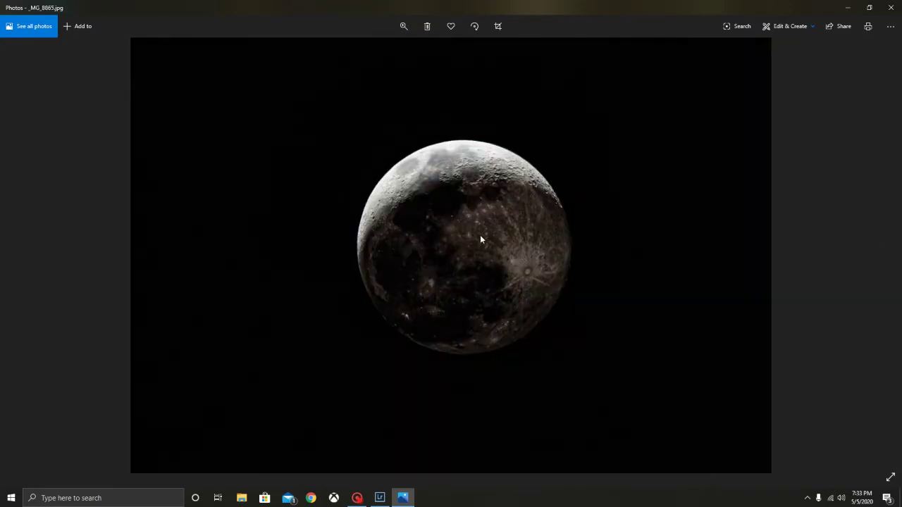
left_click(889, 6)
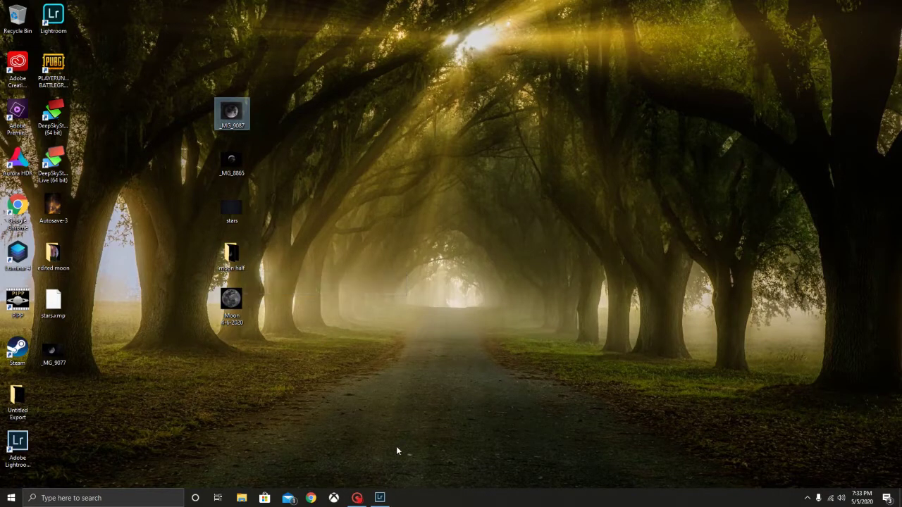
Bring up the Lightroom Classic library to view it, and minimize it again to return to the desktop
mouse_move(379, 500)
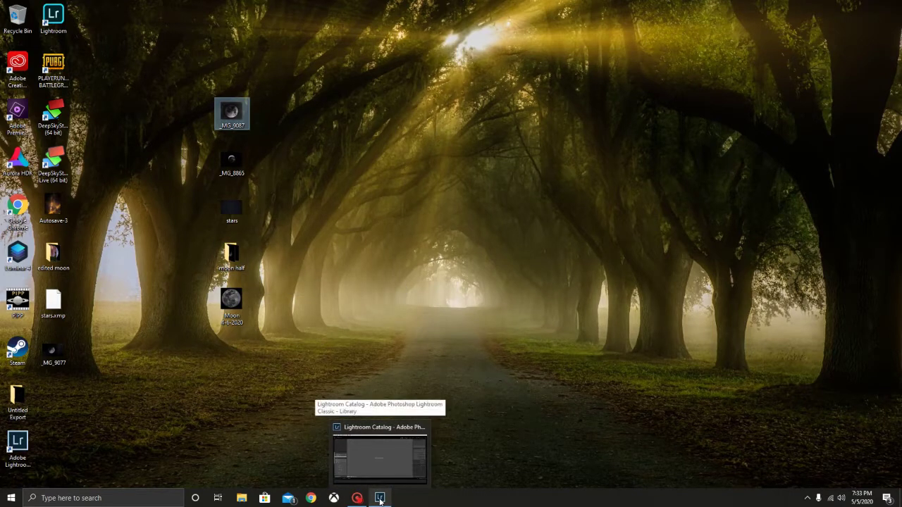
left_click(380, 500)
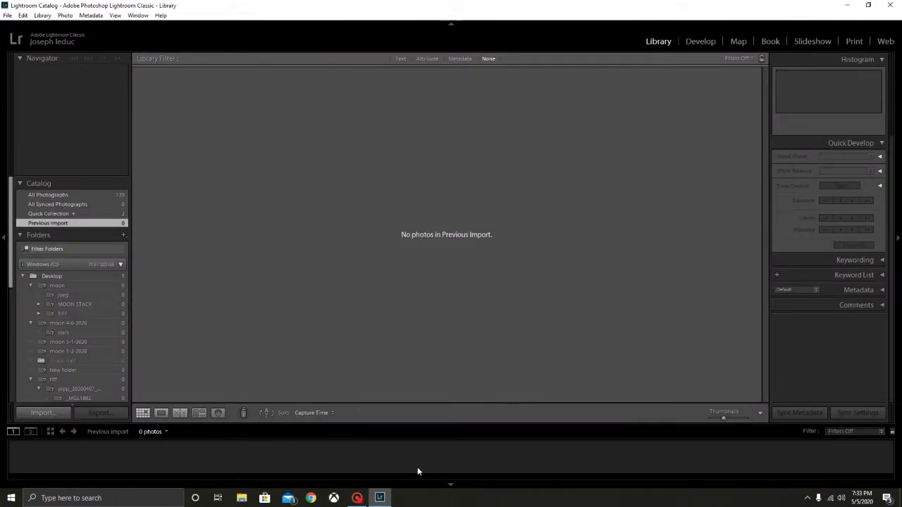
left_click(846, 5)
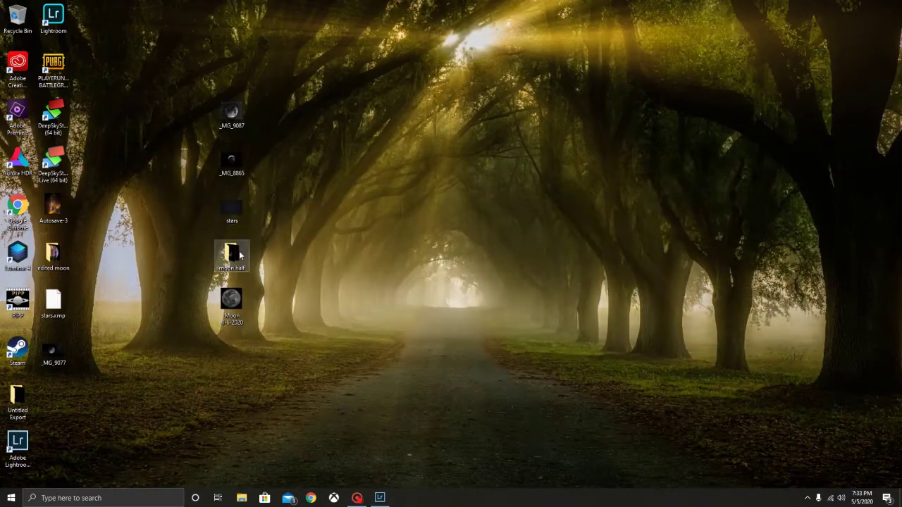
Look over the moon shots in the desktop folder "moon half", and return to the desktop
double_click(240, 255)
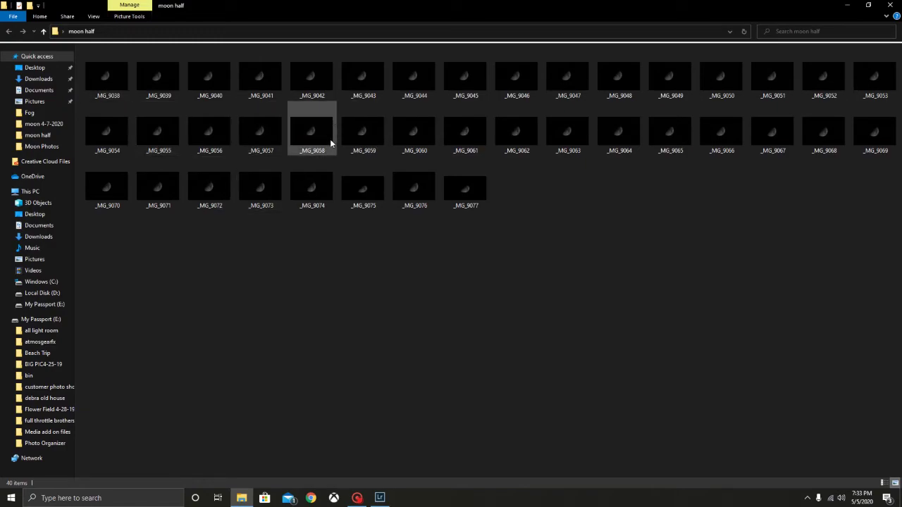
left_click(847, 5)
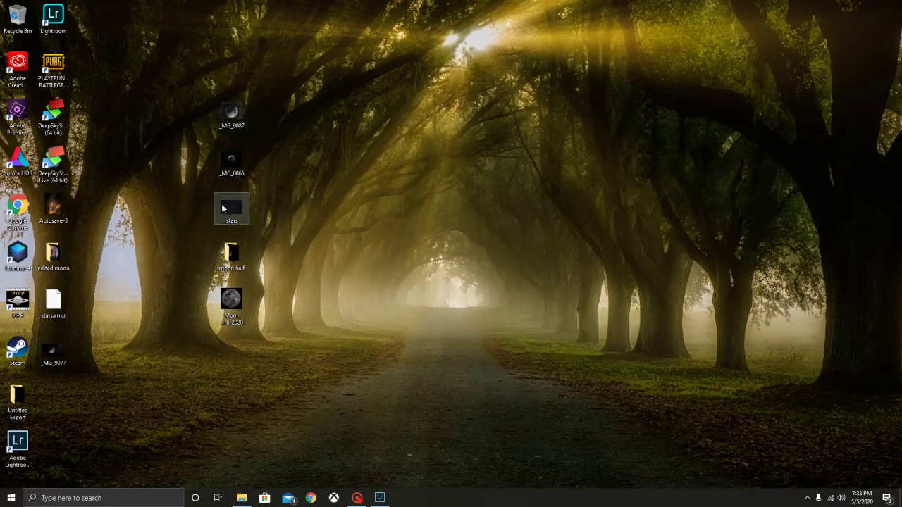
left_click_drag(214, 192, 327, 260)
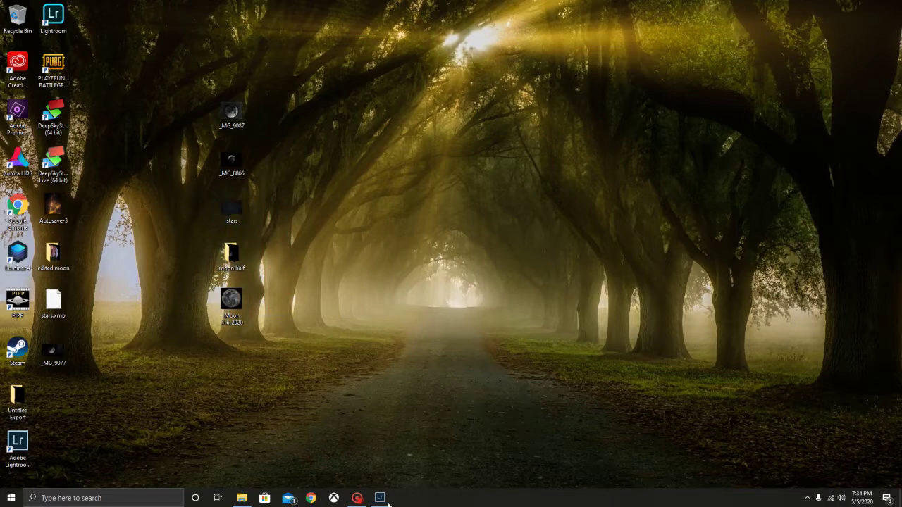
mouse_move(384, 501)
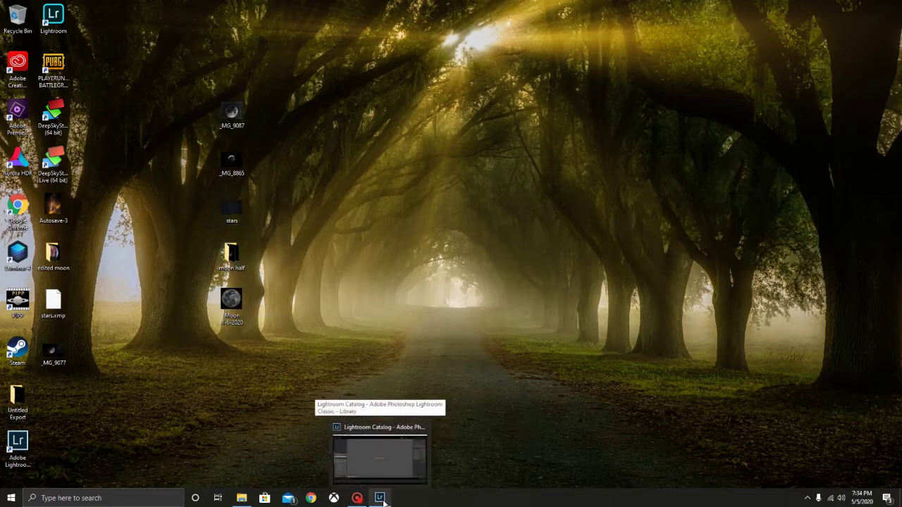
Examine the camera details of _MG_9038 in the "moon half" folder, including its ISO speed, and put the folder away
left_click(239, 257)
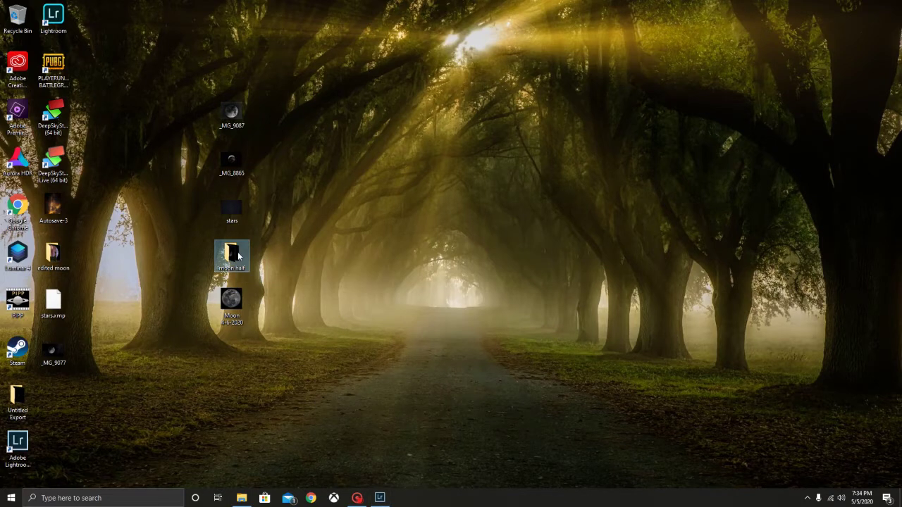
double_click(238, 256)
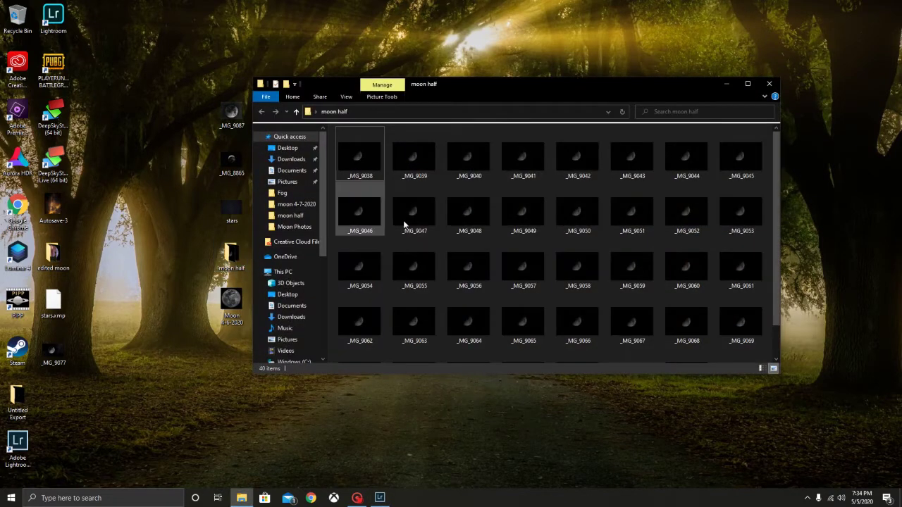
right_click(363, 158)
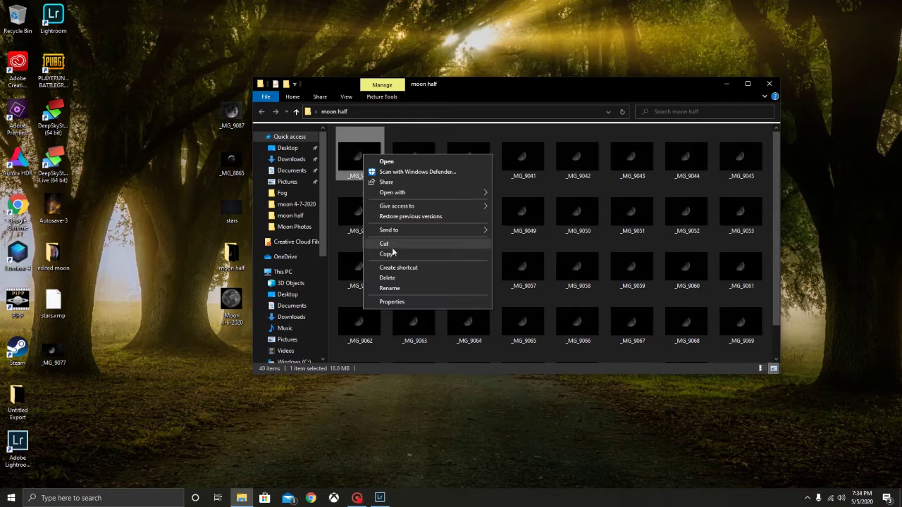
left_click(391, 302)
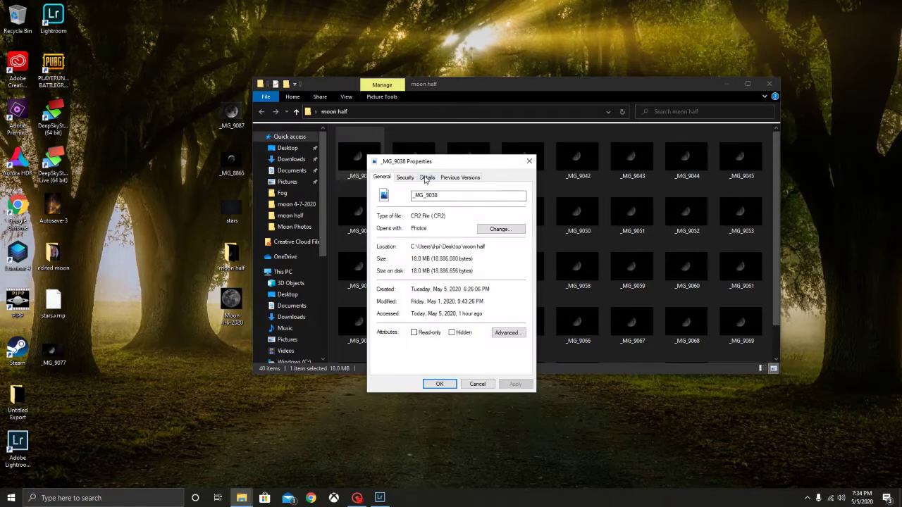
left_click(426, 178)
left_click(442, 273)
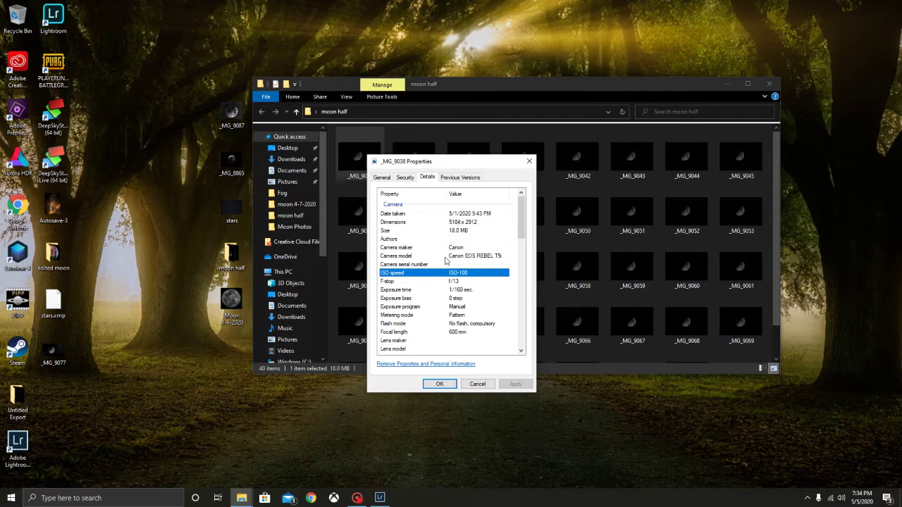
left_click(527, 164)
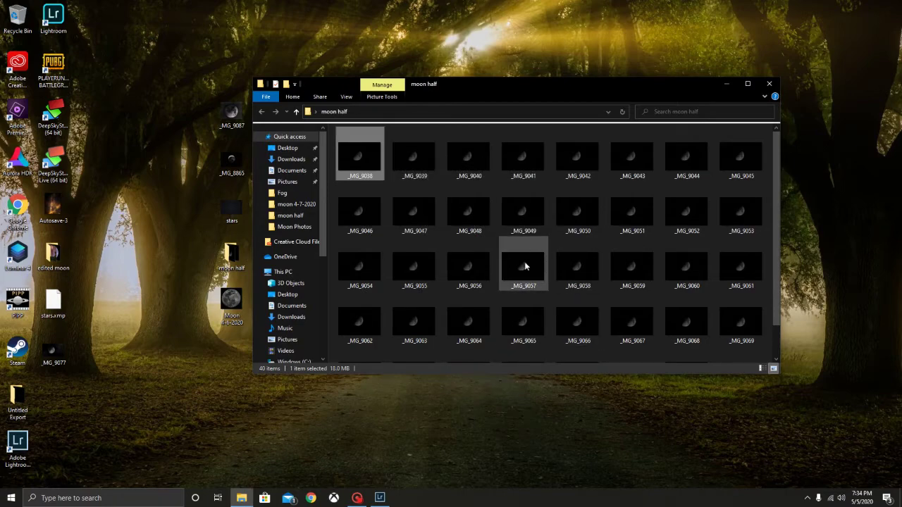
left_click(722, 81)
Switch to Lightroom Classic and start a photo import with the Desktop folder "moon half" as the source
left_click(380, 497)
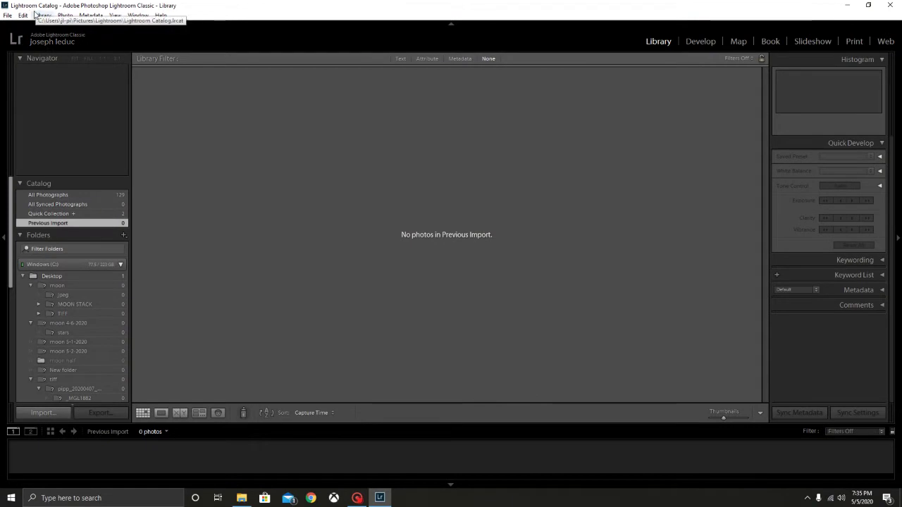
left_click(7, 15)
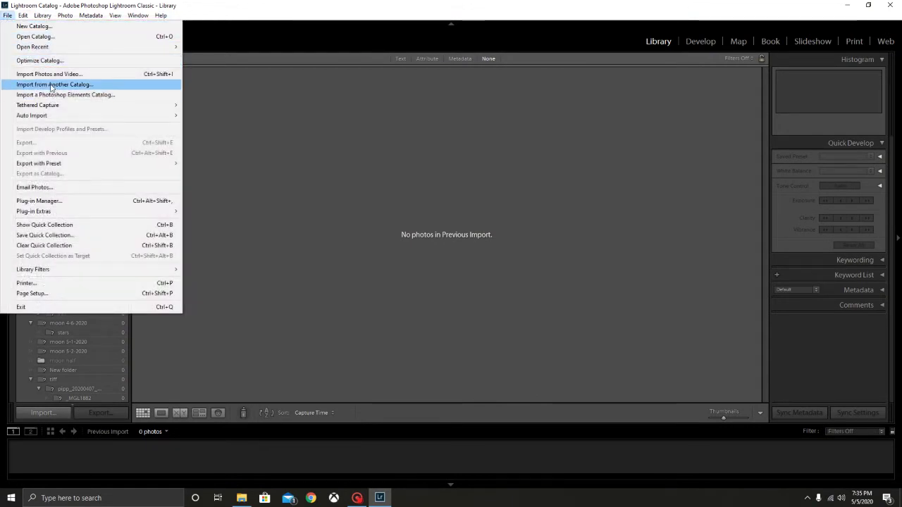
left_click(51, 75)
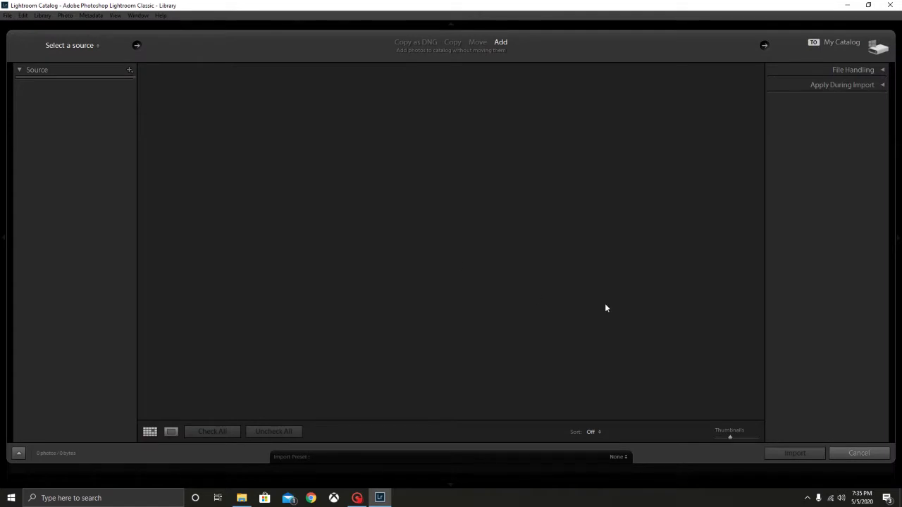
left_click(89, 45)
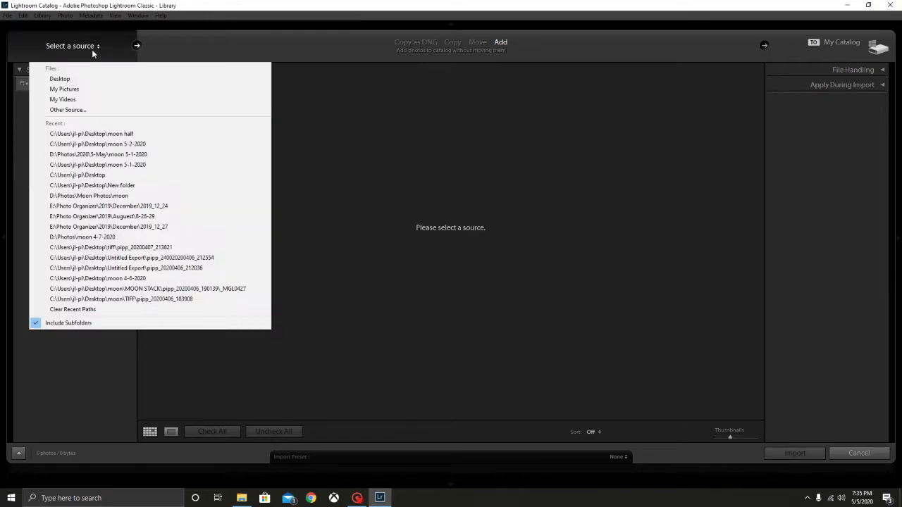
left_click(88, 82)
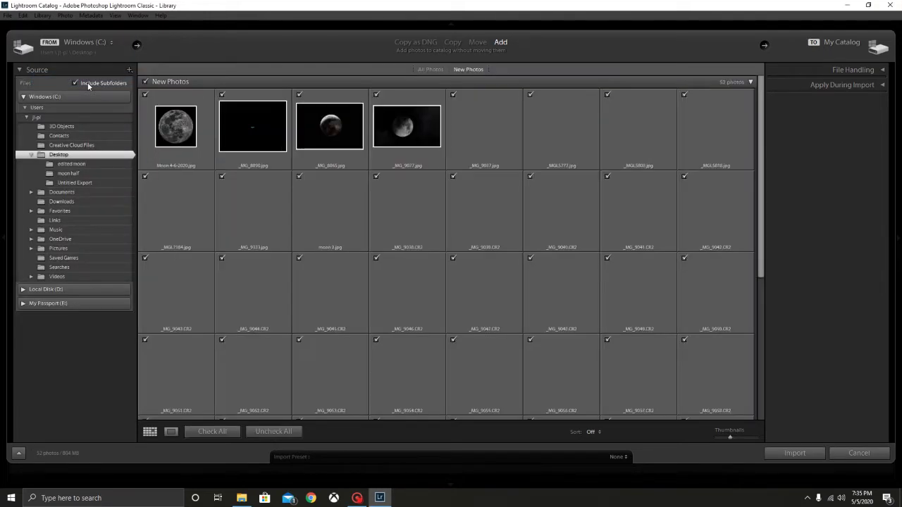
left_click(82, 177)
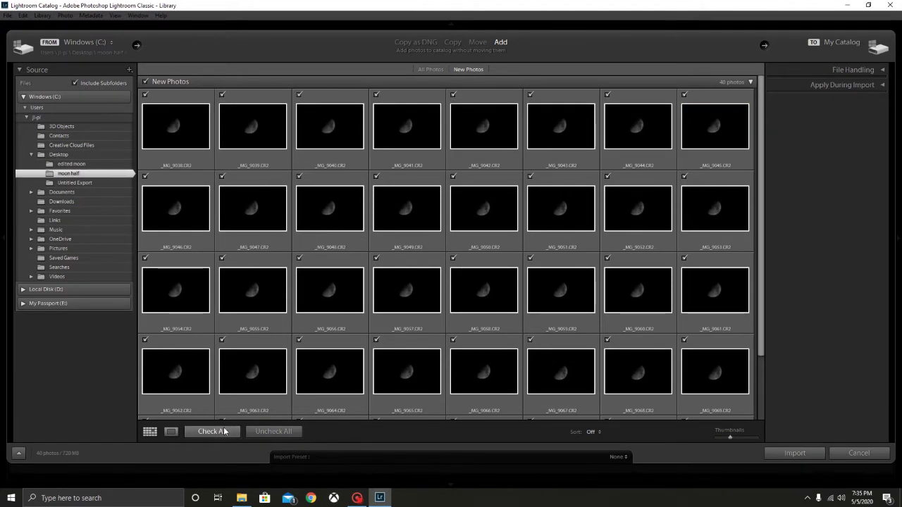
Uncheck all photos in the import grid and mark only the twelve shots _MG_9038 through _MG_9049 for import
left_click(274, 431)
left_click(145, 95)
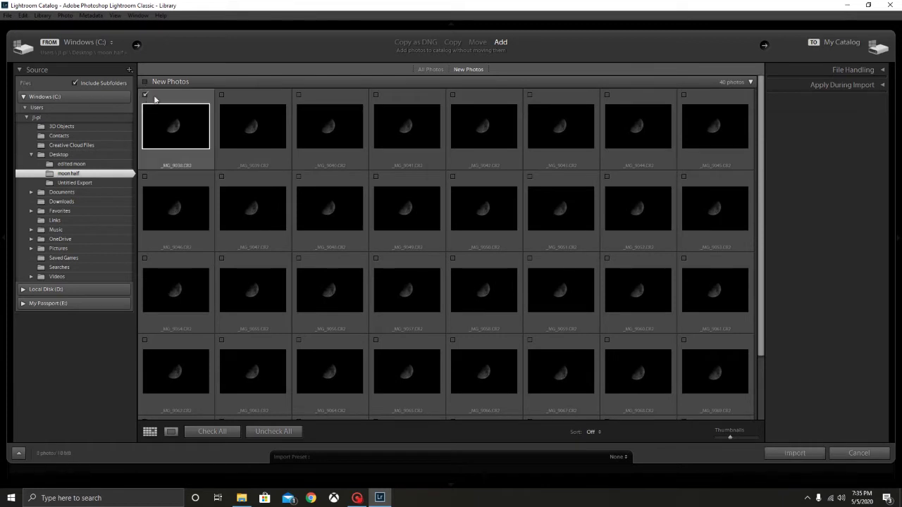
left_click(222, 95)
left_click(412, 221)
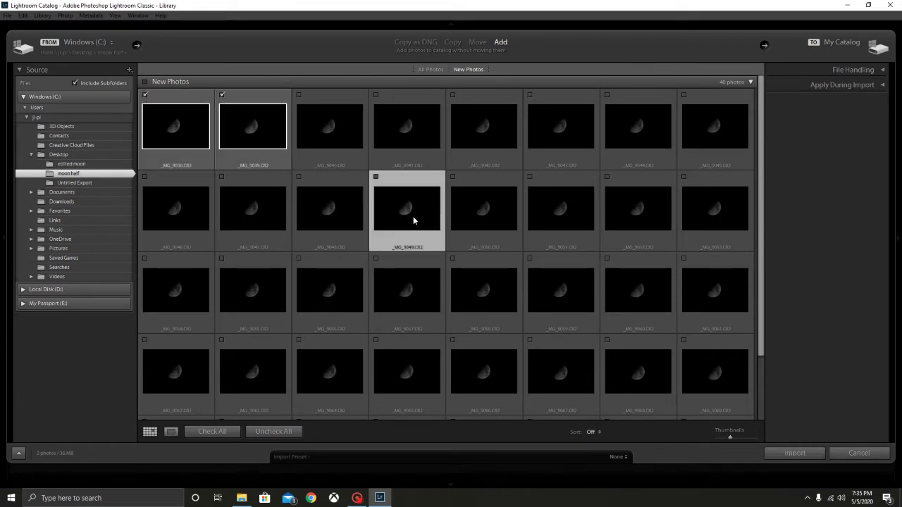
left_click(376, 178)
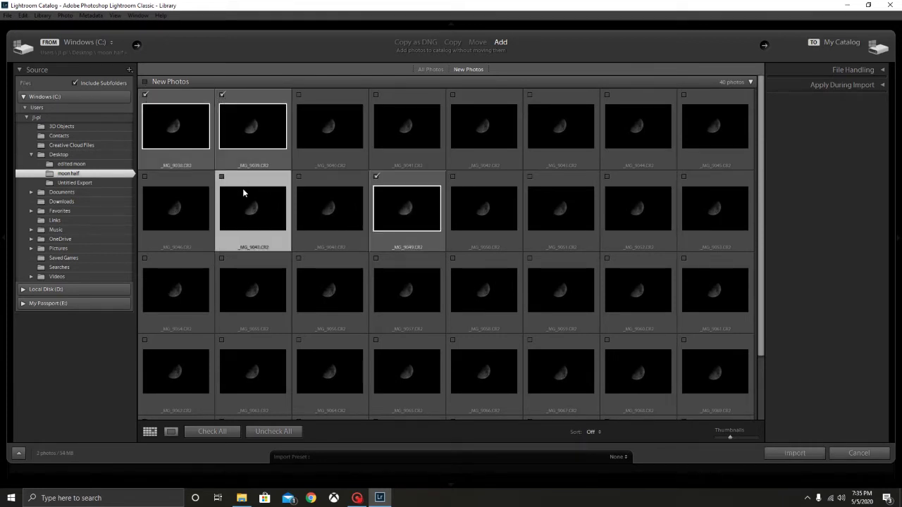
left_click(299, 177)
left_click(222, 177)
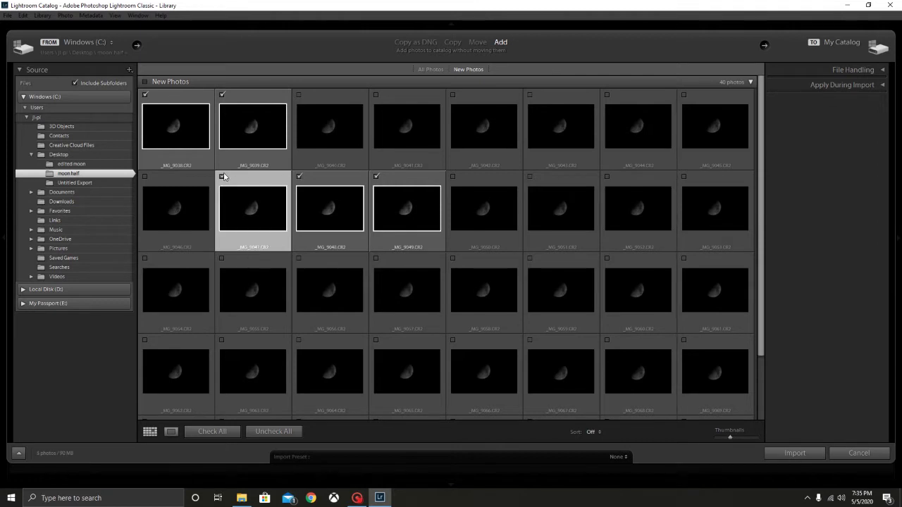
left_click(146, 176)
left_click(298, 94)
left_click(376, 96)
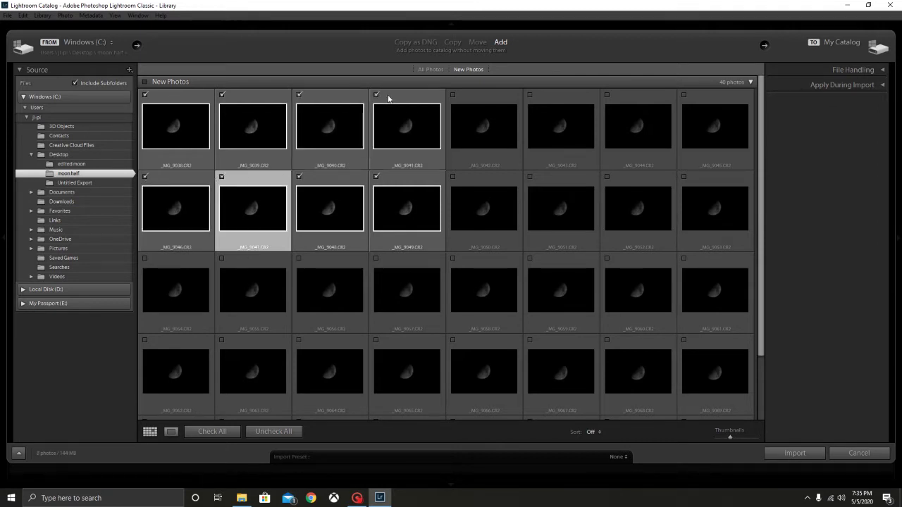
left_click(454, 95)
left_click(529, 94)
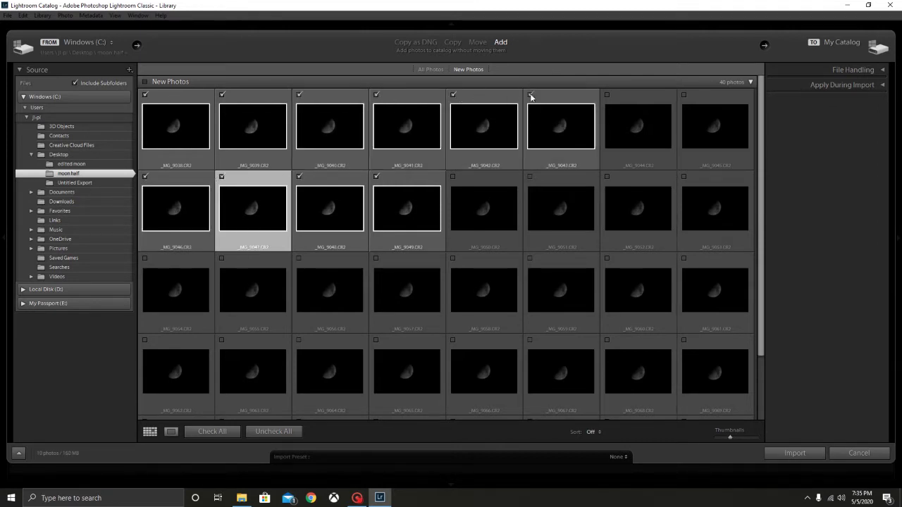
left_click(607, 95)
left_click(683, 94)
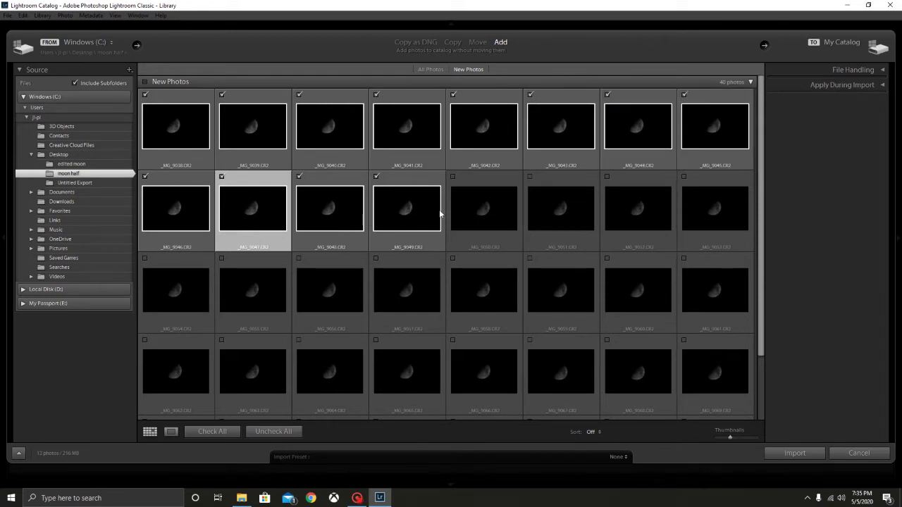
Select the twelve checked moon photos and import them into the catalog
left_click(171, 126)
left_click(398, 205, "shift")
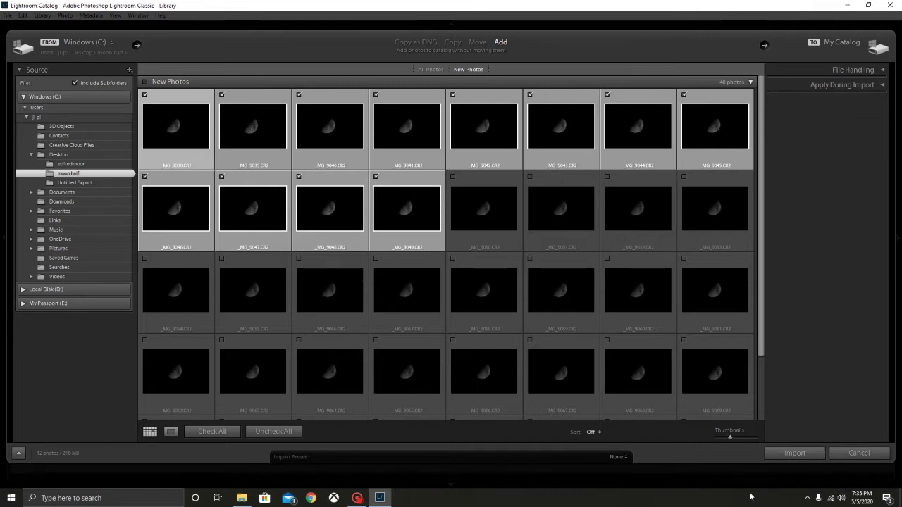
left_click(794, 453)
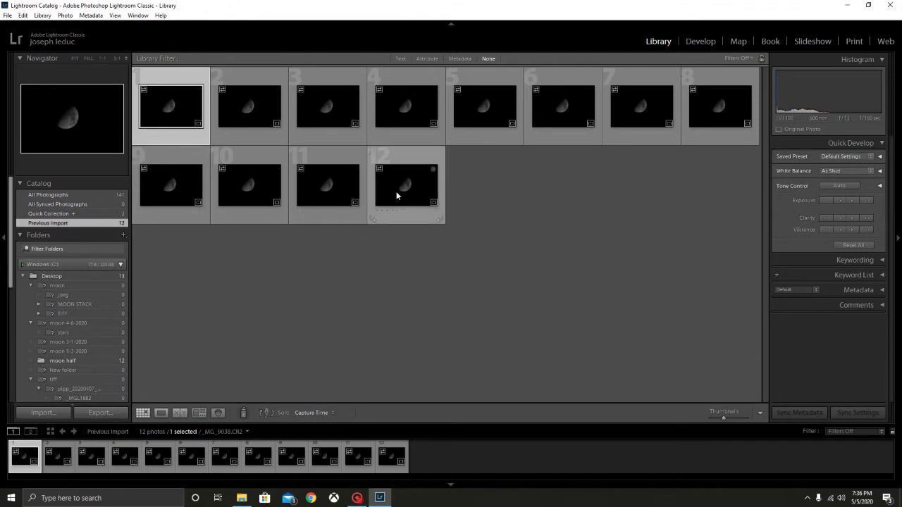
Open all twelve imported moon photos as layers of one Photoshop document, and check through its layer list
key("ctrl+a")
right_click(396, 191)
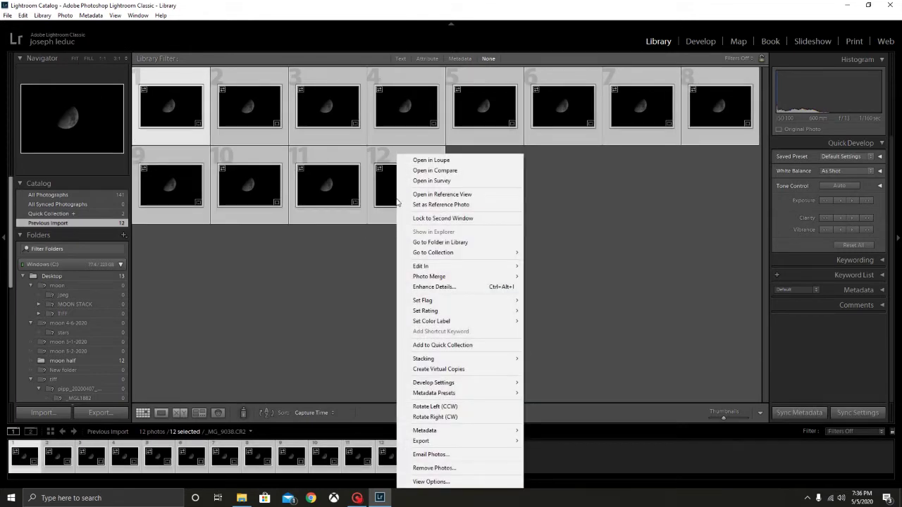
mouse_move(430, 274)
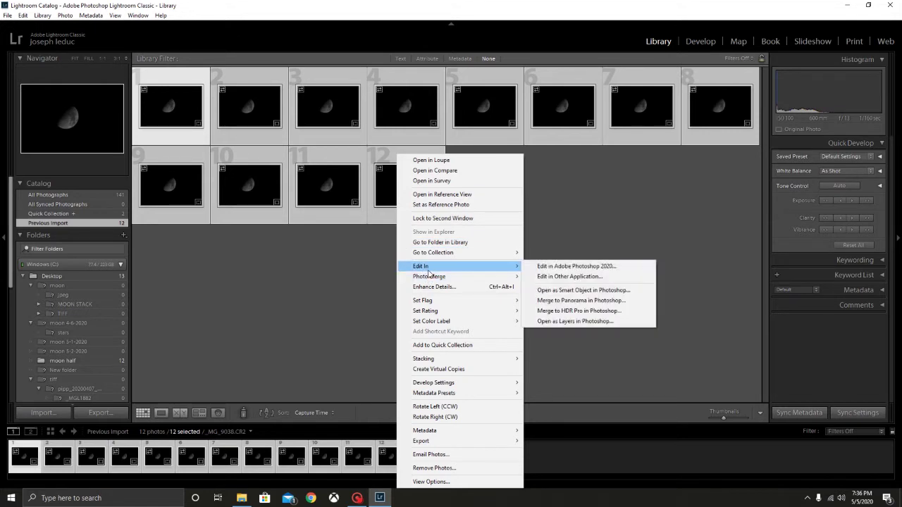
left_click(570, 323)
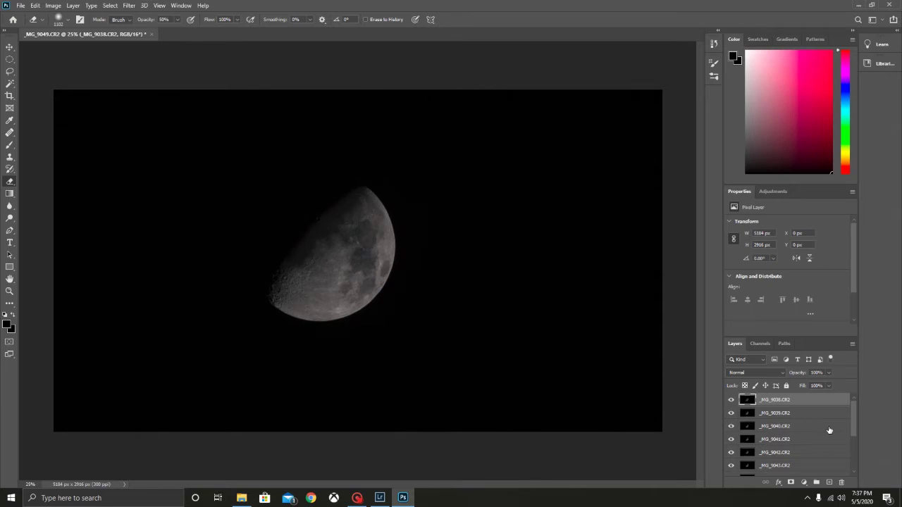
left_click_drag(854, 427, 857, 481)
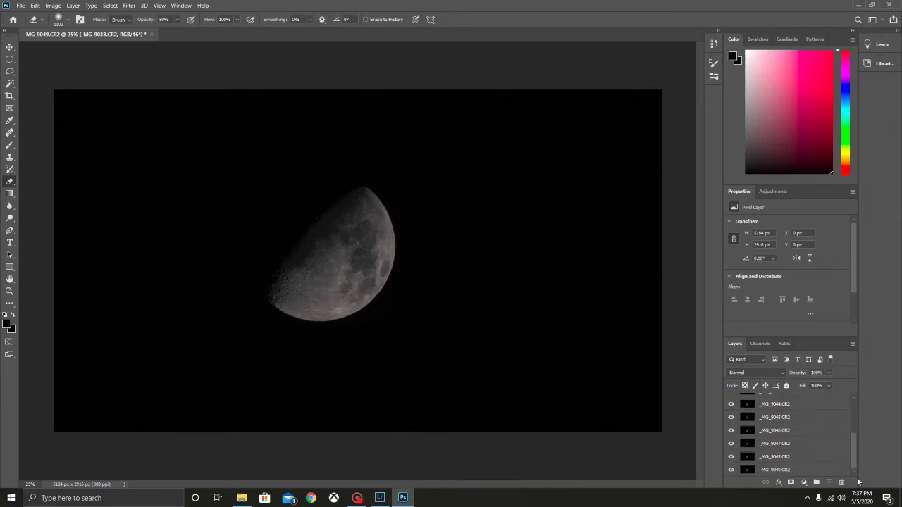
Select all twelve moon layers, _MG_9038 through _MG_9049, and auto-align them with the Auto projection
scroll(847, 411, "up", 1)
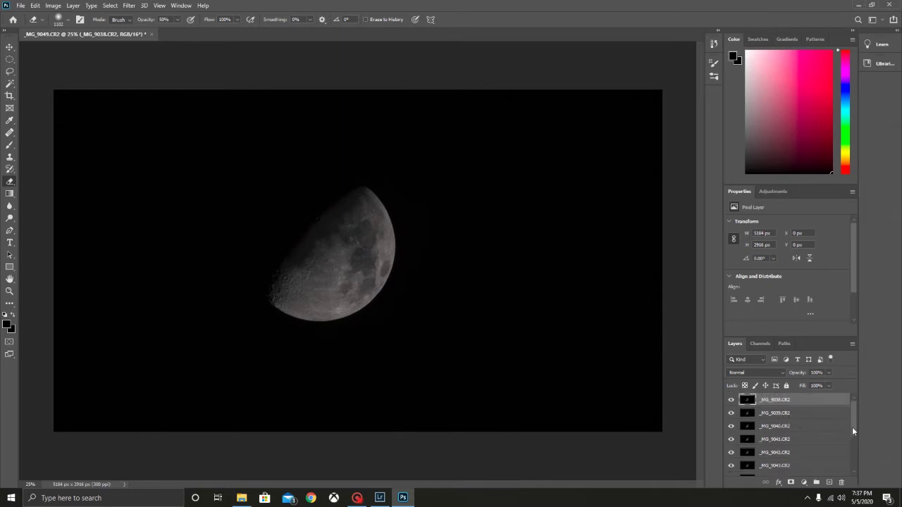
scroll(855, 455, "down", 1)
left_click(815, 473, "shift")
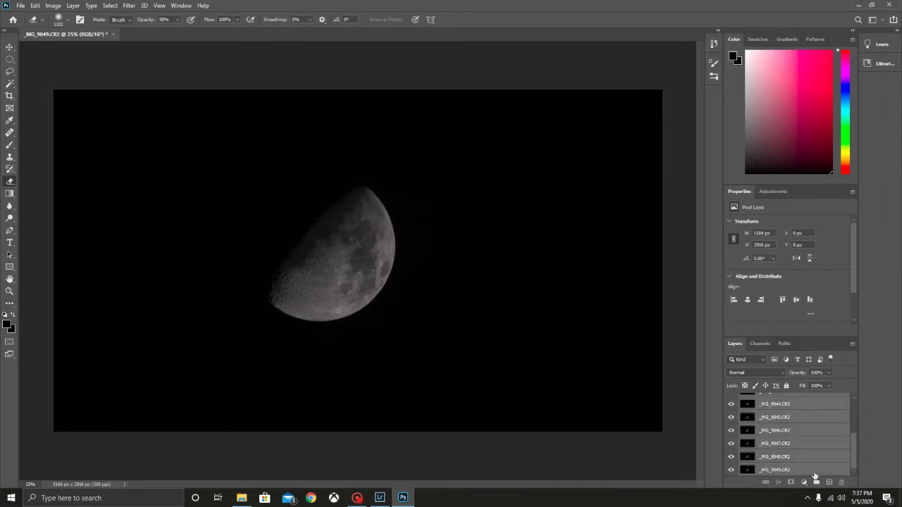
left_click(38, 10)
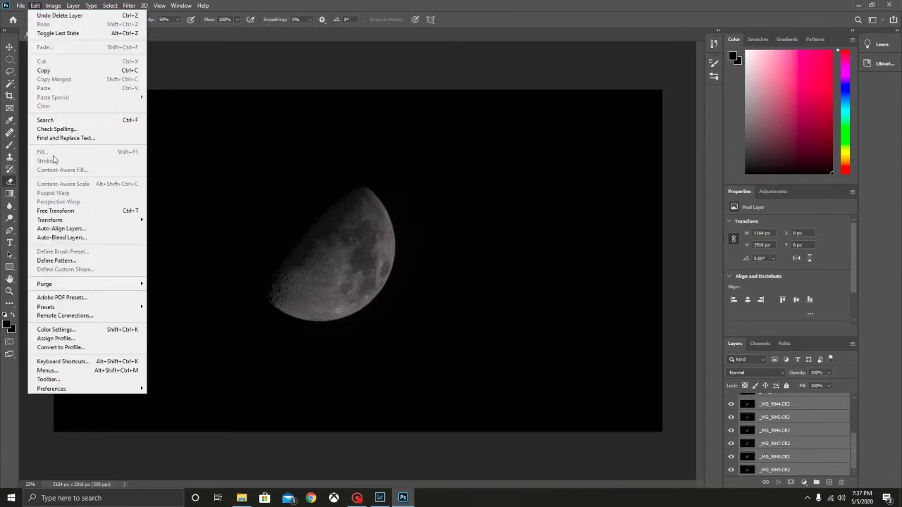
left_click(60, 230)
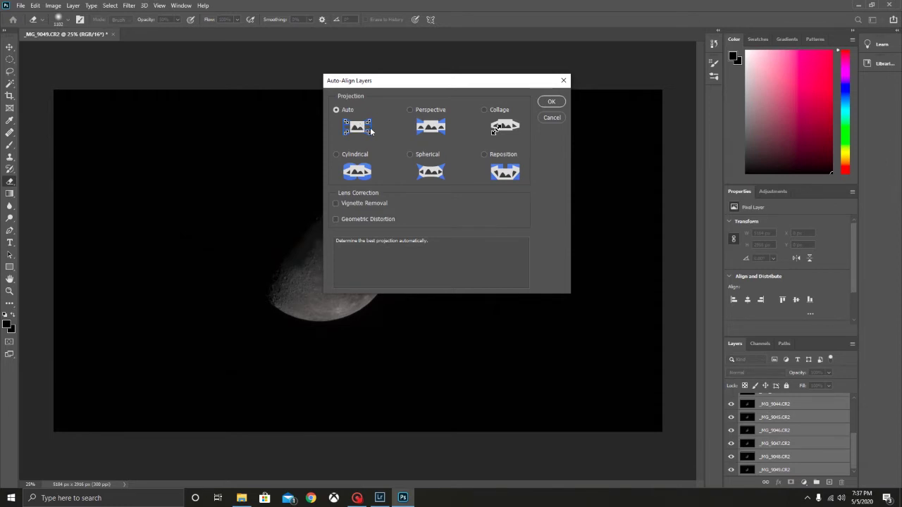
left_click(550, 102)
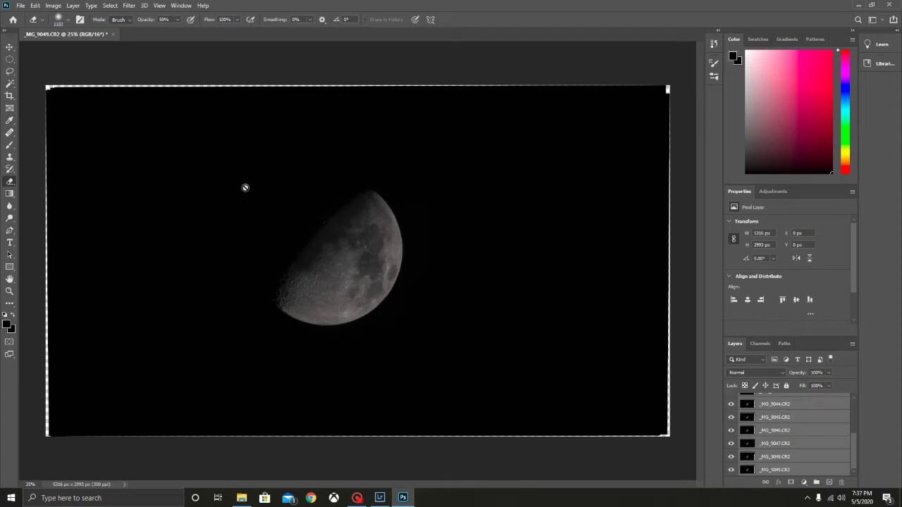
Convert the aligned moon layers into one smart object and set its stack mode to Median
left_click(73, 6)
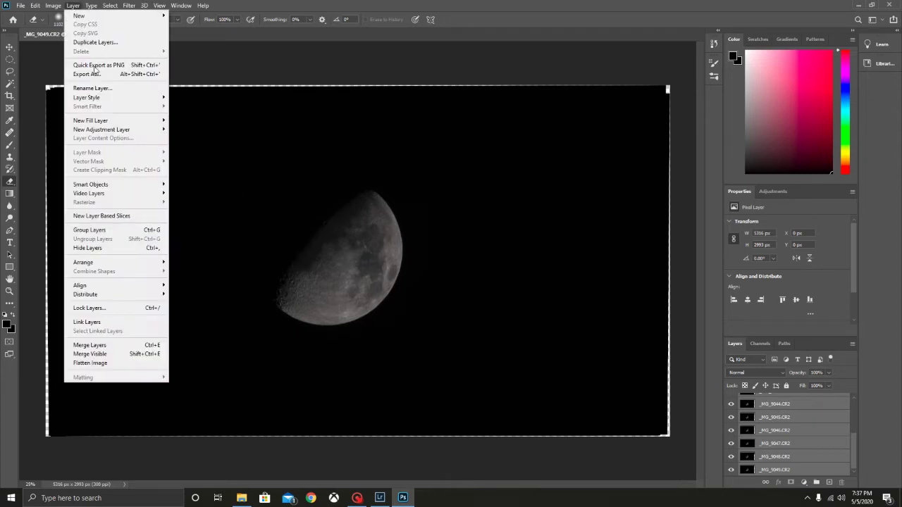
mouse_move(121, 185)
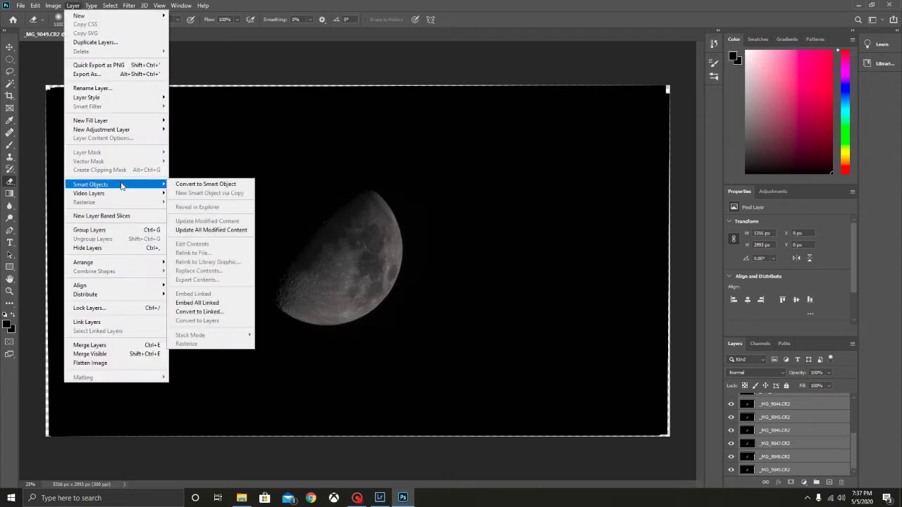
left_click(202, 185)
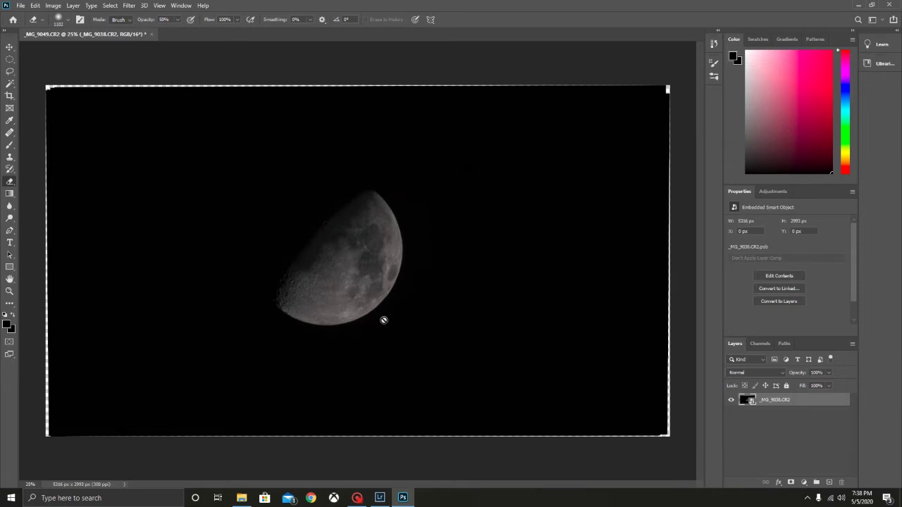
left_click(73, 6)
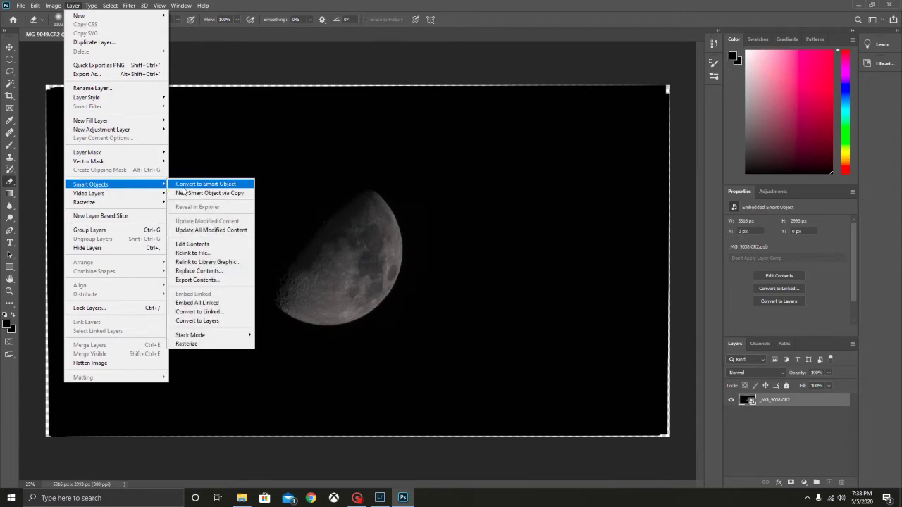
mouse_move(206, 335)
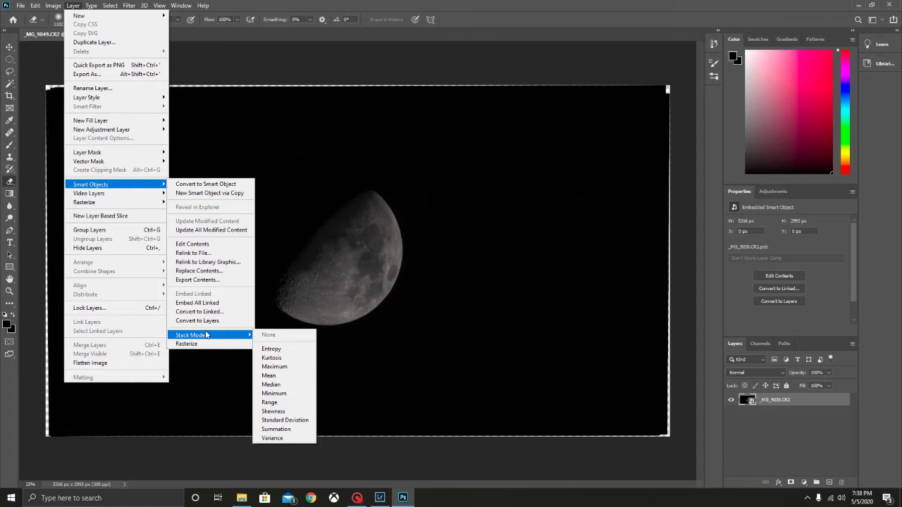
left_click(284, 385)
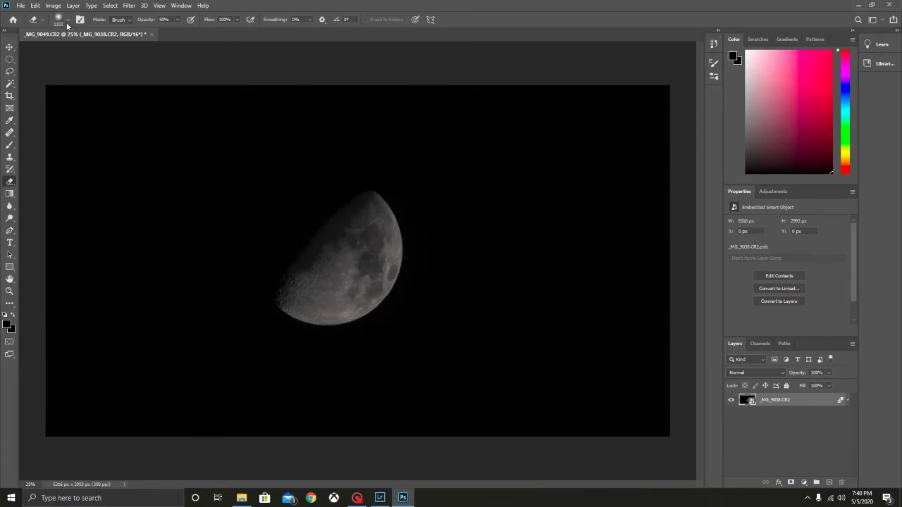
Open the full-moon image "Moon 4-6-2020" from the Desktop as a separate document
left_click(20, 5)
left_click(28, 29)
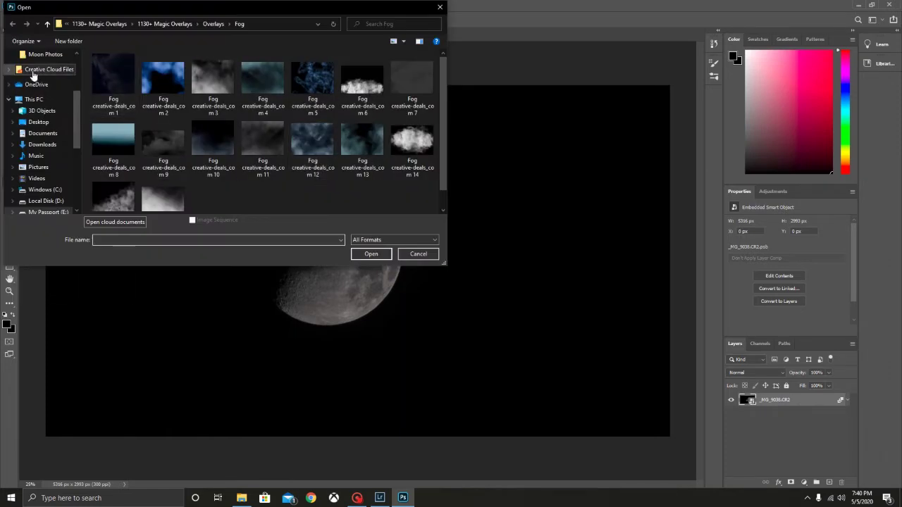
left_click(44, 124)
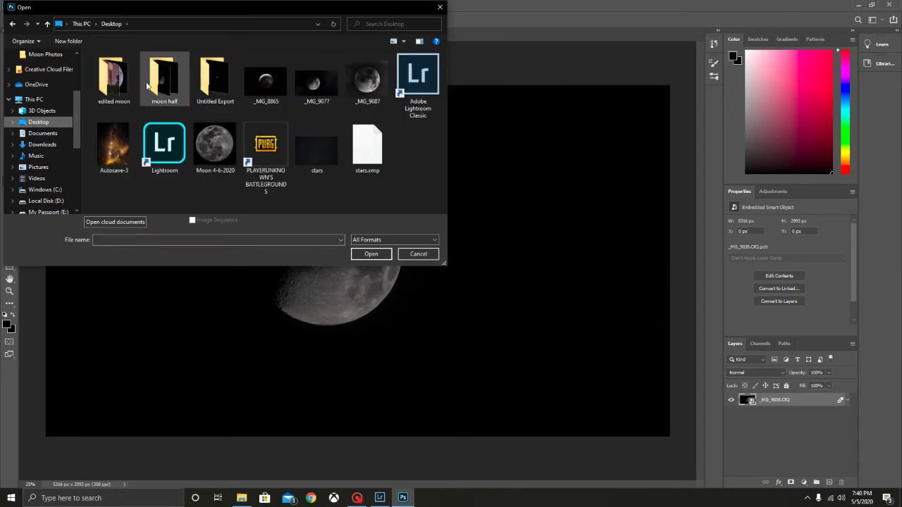
double_click(228, 140)
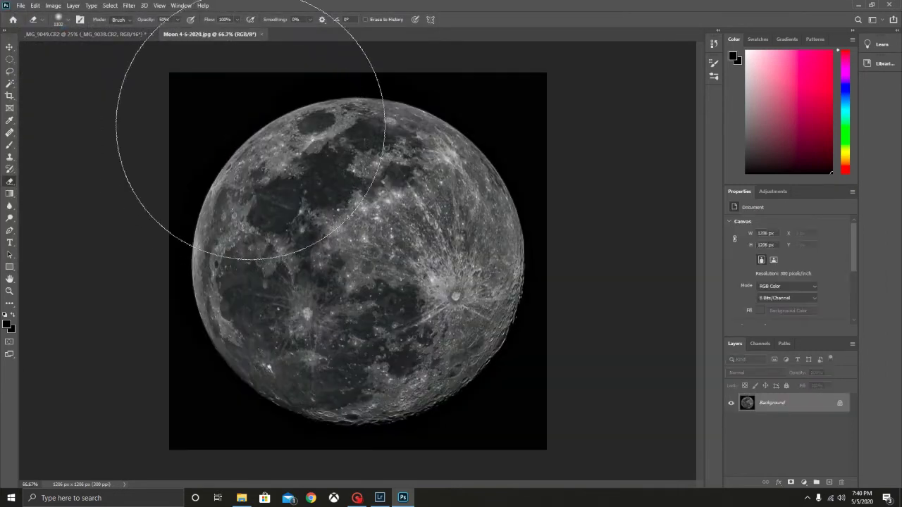
Open the raw file "stars" from the Desktop through Camera Raw with its existing develop settings
left_click(21, 6)
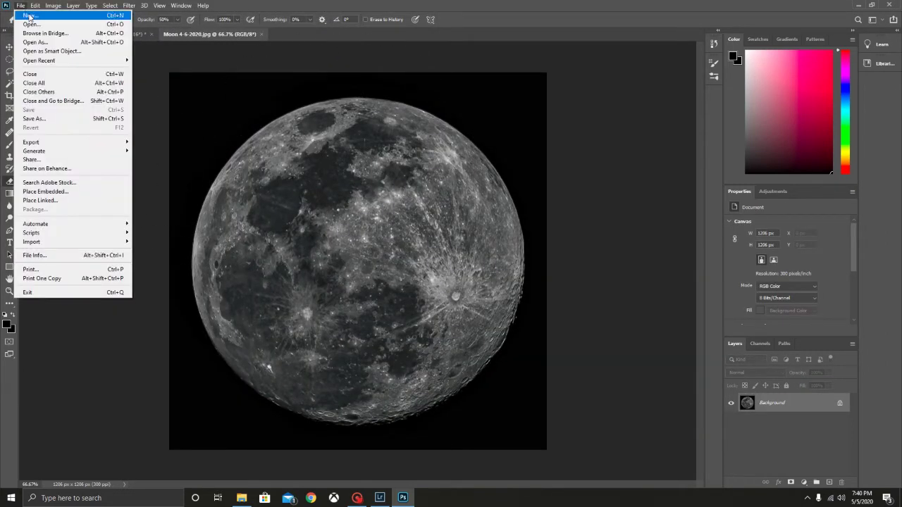
left_click(30, 29)
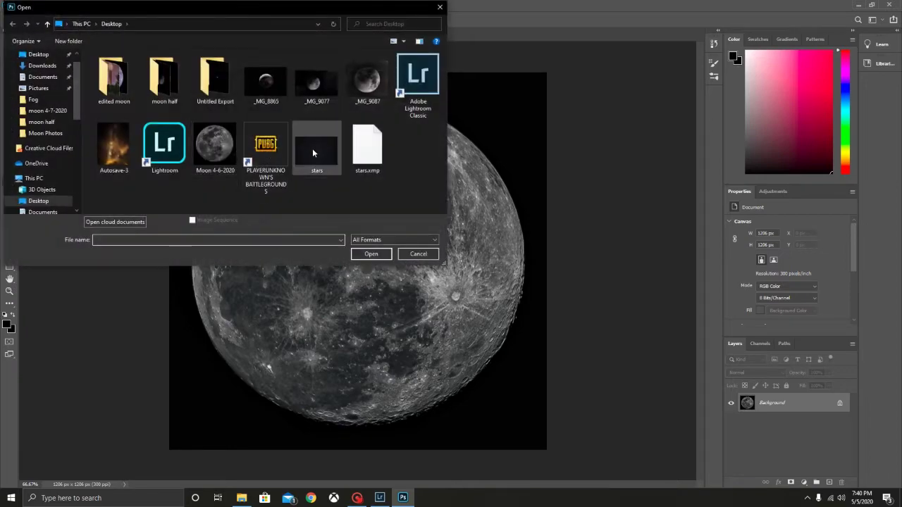
double_click(312, 148)
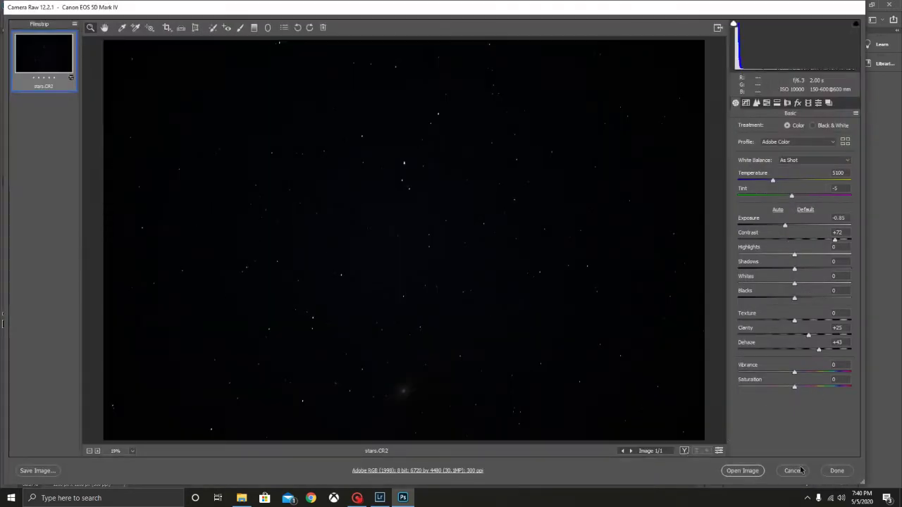
left_click(752, 471)
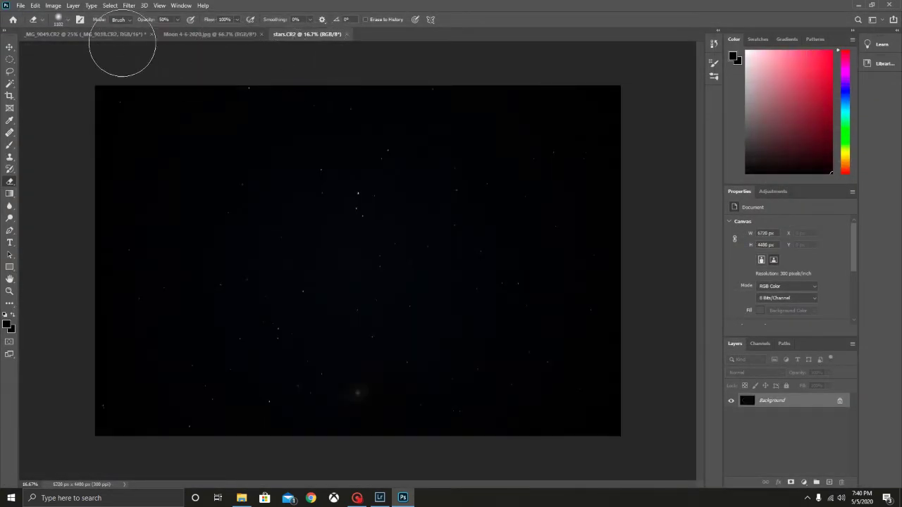
Copy the full-moon image from the Moon 4-6-2020 document into the stacked half-moon document with the Move tool, as a layer above the stack
left_click(103, 35)
left_click(191, 35)
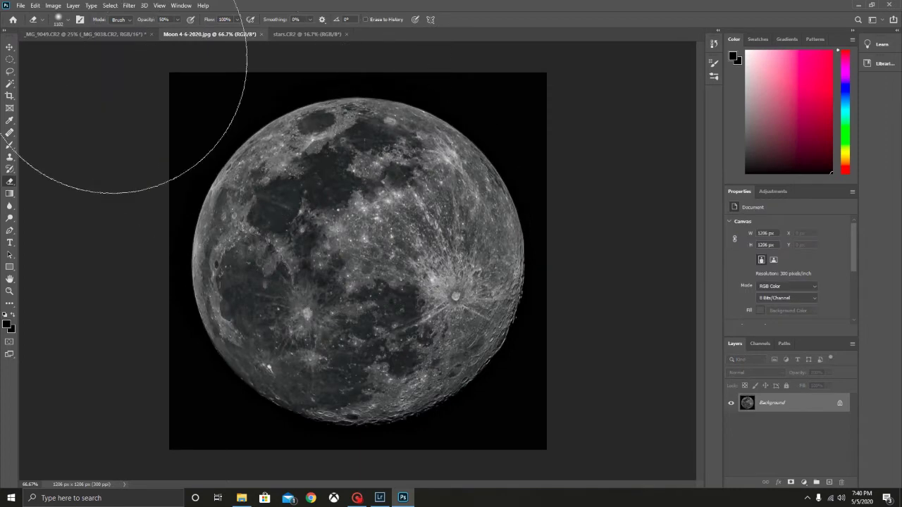
left_click(10, 47)
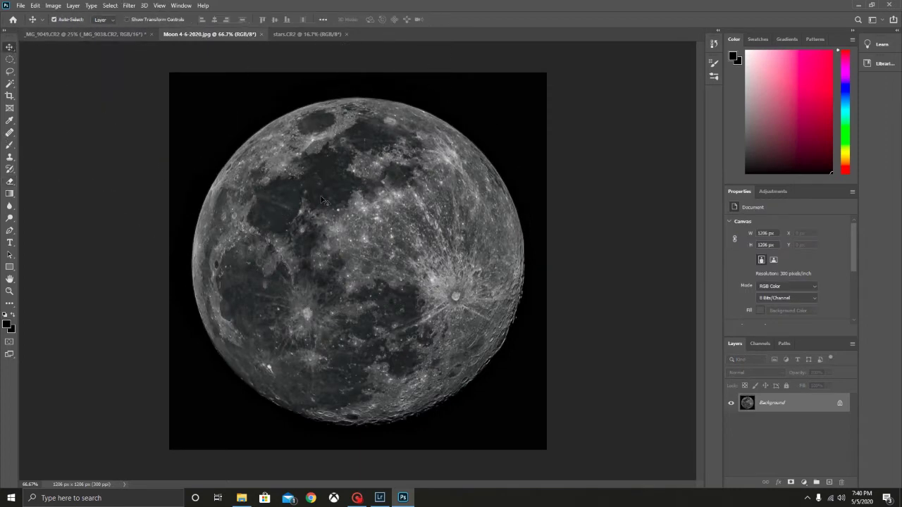
left_click(102, 33)
left_click_drag(334, 268, 334, 268)
left_click(481, 192)
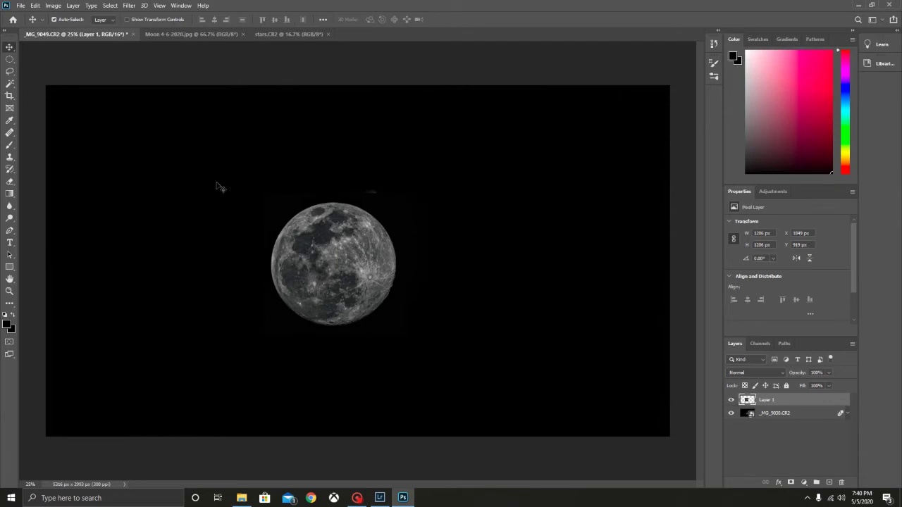
Free-transform the full-moon layer, rotating it about 130° to match the half moon's features, and place it over the half moon
left_click(33, 5)
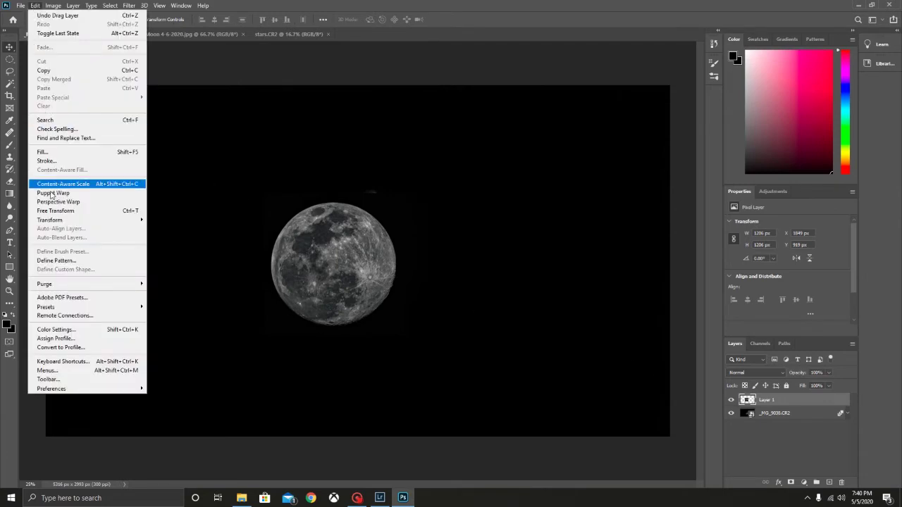
left_click(56, 211)
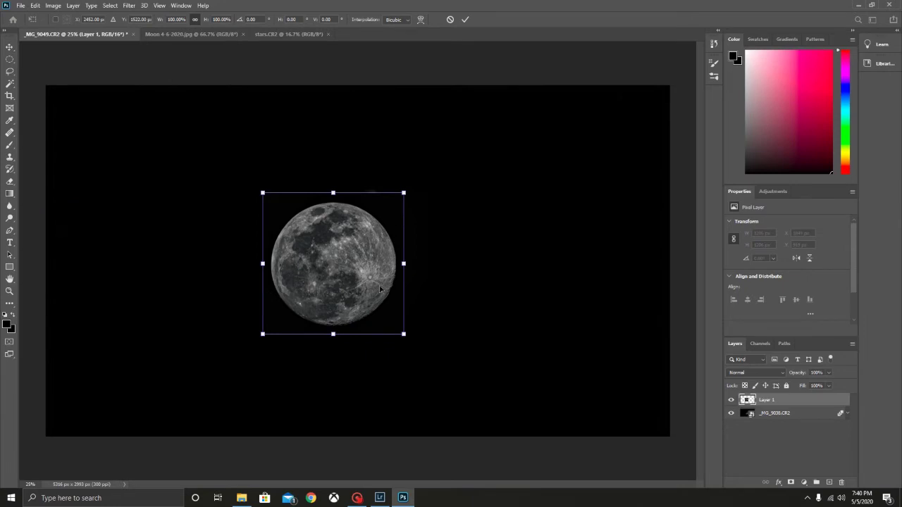
left_click_drag(371, 271, 218, 268)
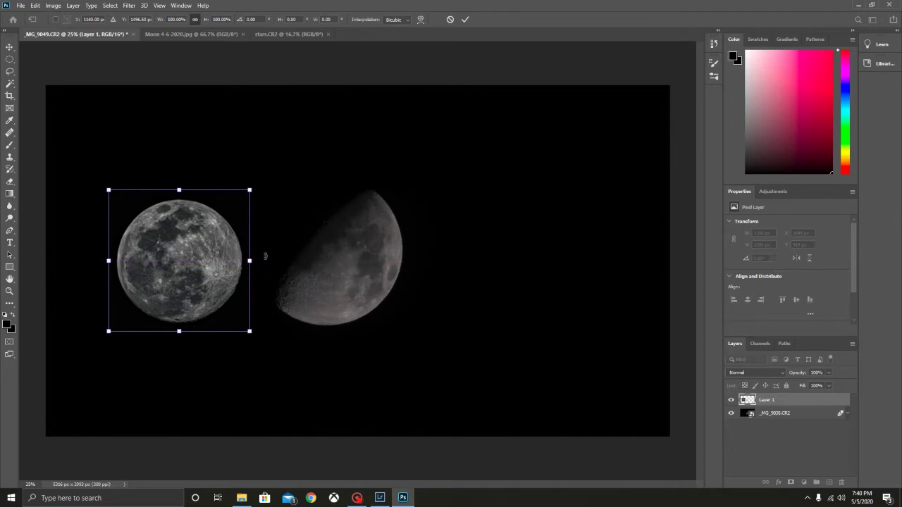
left_click_drag(265, 255, 124, 327)
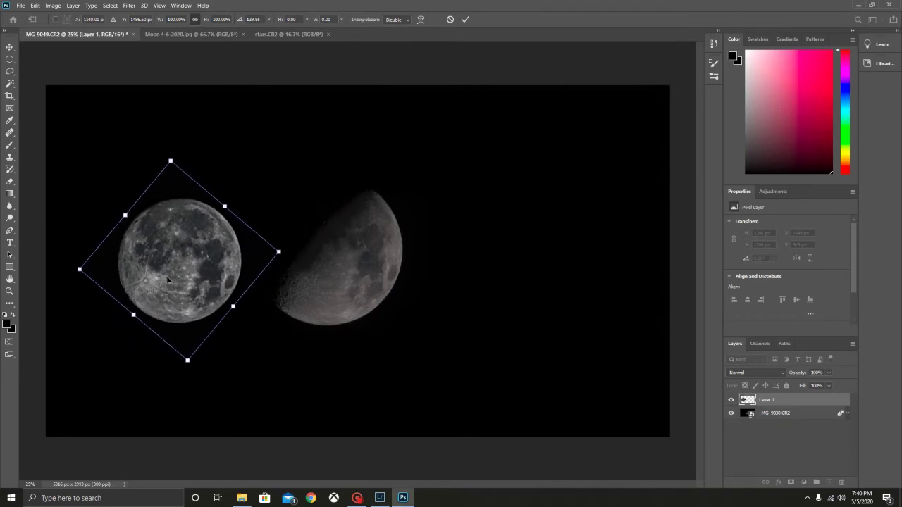
left_click_drag(168, 280, 320, 270)
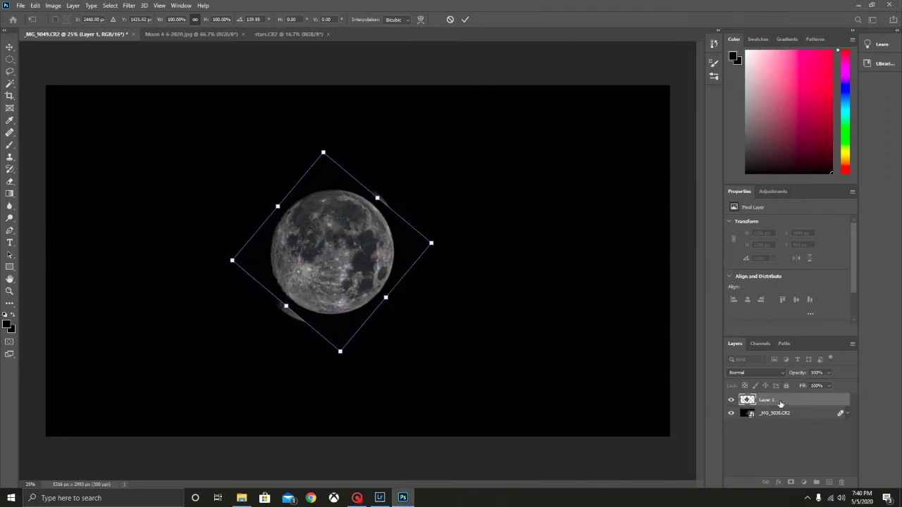
mouse_move(360, 260)
left_mouse_down()
mouse_move(451, 257)
mouse_move(356, 261)
left_mouse_up()
Set the full-moon layer's blend mode to Screen and enlarge it to about 129% over the half moon
left_click(757, 373)
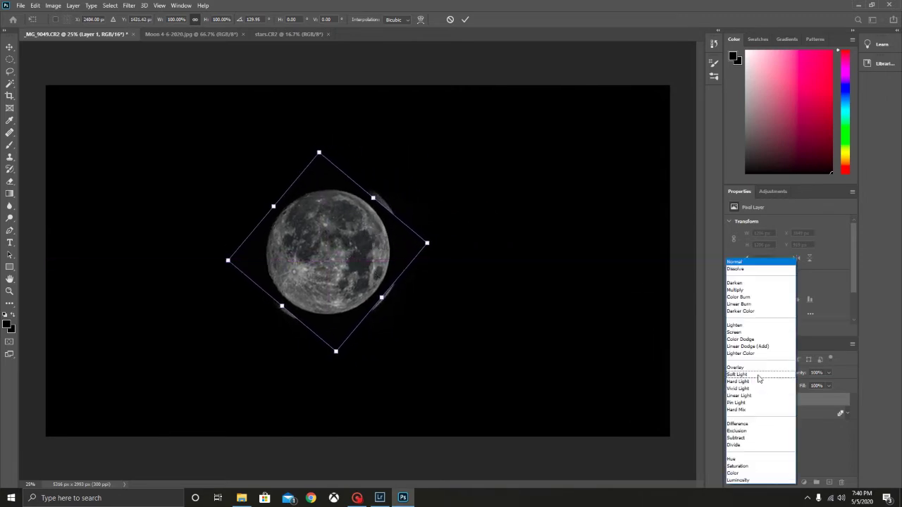
left_click(751, 333)
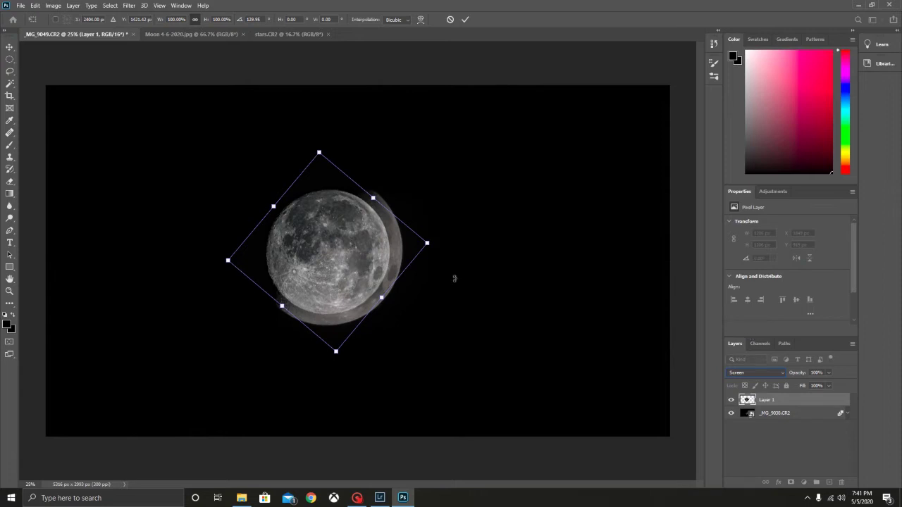
mouse_move(354, 252)
left_mouse_down()
mouse_move(331, 243)
mouse_move(358, 243)
mouse_move(355, 261)
mouse_move(365, 250)
left_mouse_up()
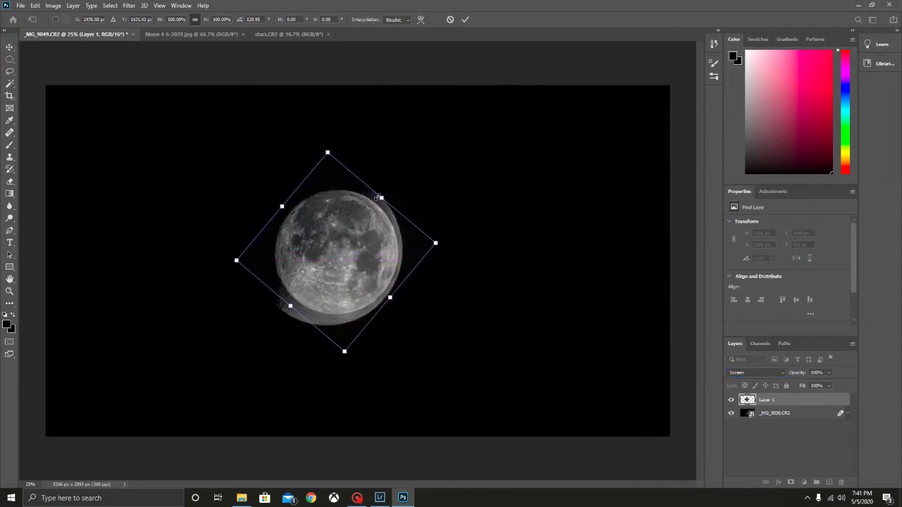
left_click_drag(379, 197, 407, 167)
left_click_drag(389, 214, 365, 228)
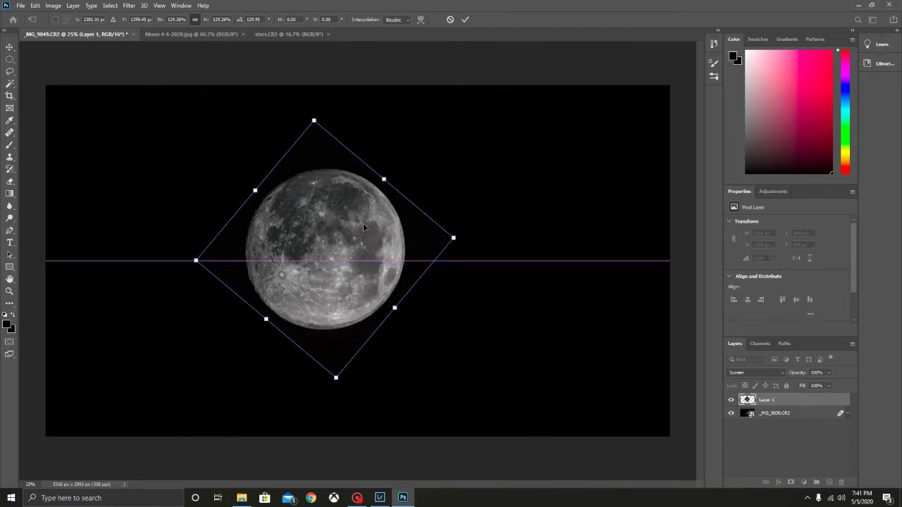
Refine the full-moon layer's fit to the half moon's edge, with a scale of about 121% and a rotation of about 125°
left_click_drag(383, 178, 381, 181)
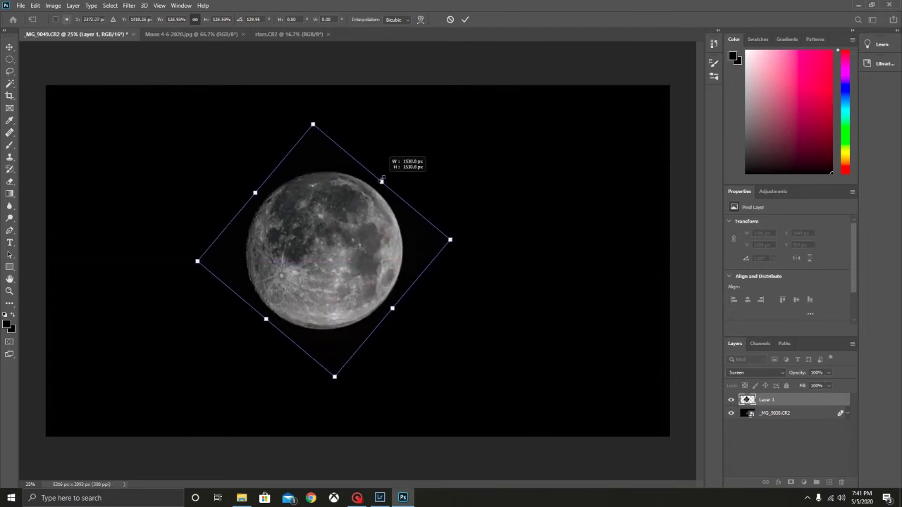
left_click_drag(360, 216, 362, 220)
left_click_drag(381, 181, 381, 182)
left_click_drag(266, 317, 305, 299)
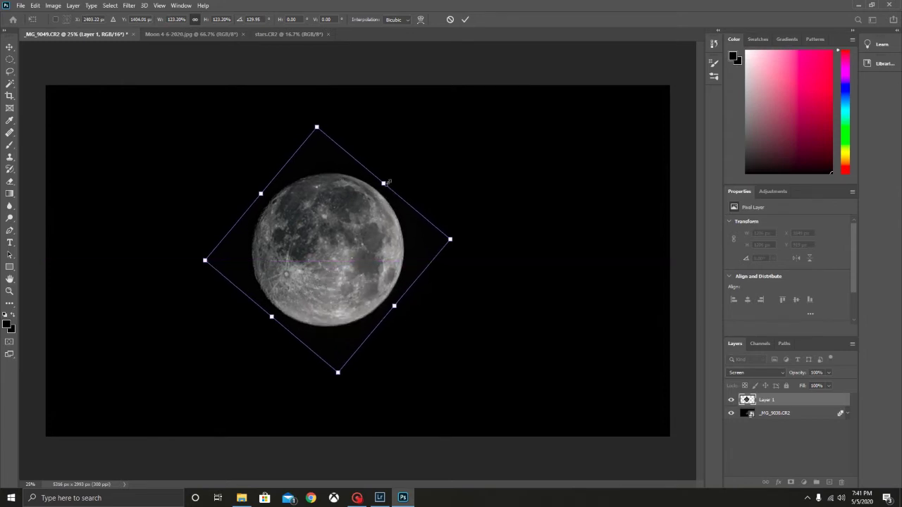
left_click_drag(384, 184, 381, 185)
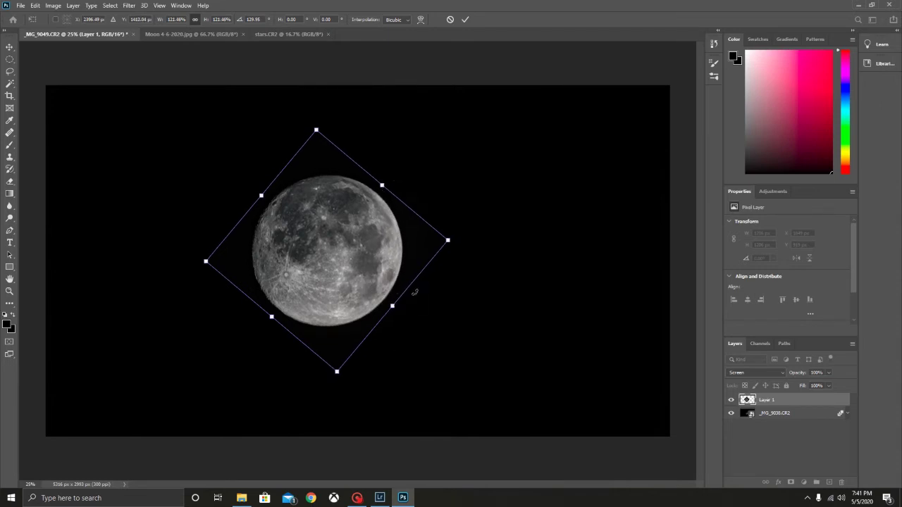
left_click_drag(414, 292, 419, 285)
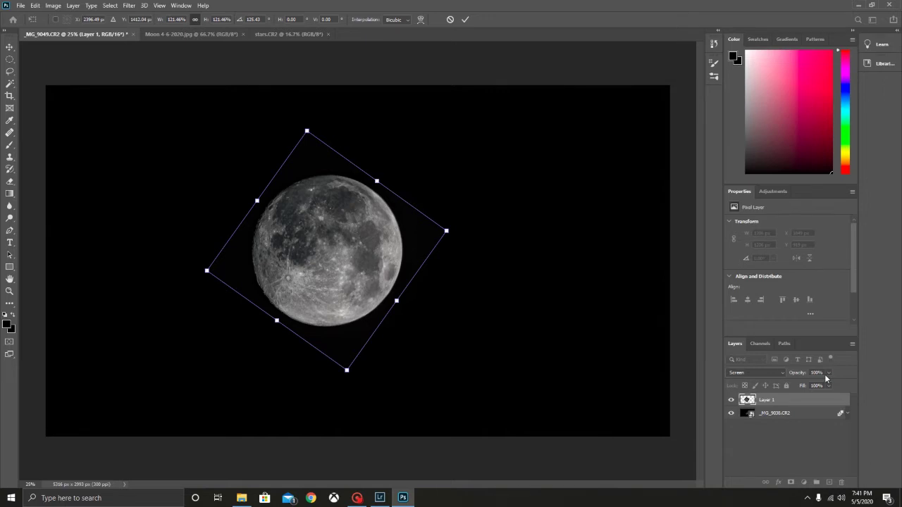
Lower the full-moon layer's opacity to 16%
left_click(827, 373)
mouse_move(796, 386)
left_mouse_down()
mouse_move(785, 385)
mouse_move(793, 383)
left_mouse_up()
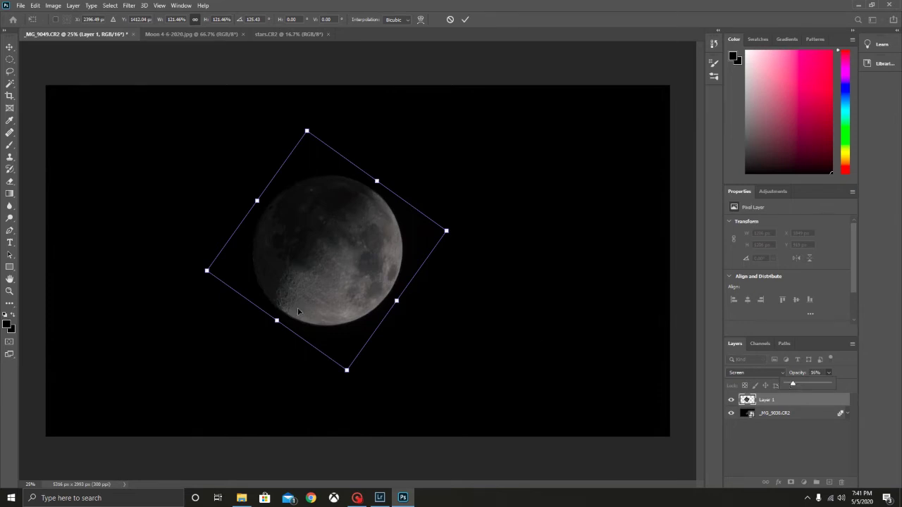
Scale the full-moon layer to about 121.2% and raise its opacity to roughly half
left_click_drag(278, 323, 278, 321)
left_click_drag(826, 384, 827, 384)
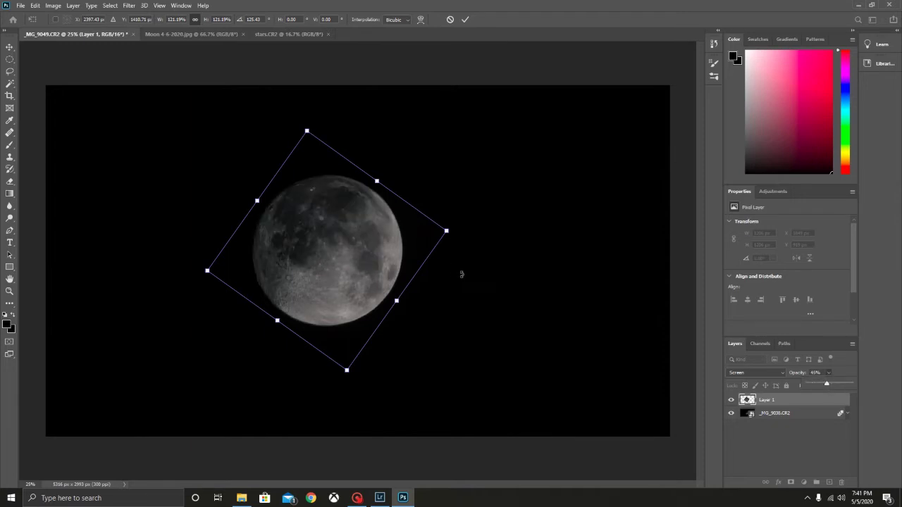
Try to skew the full-moon layer slightly to fit the half moon's edge, and undo the skew
right_click(358, 238)
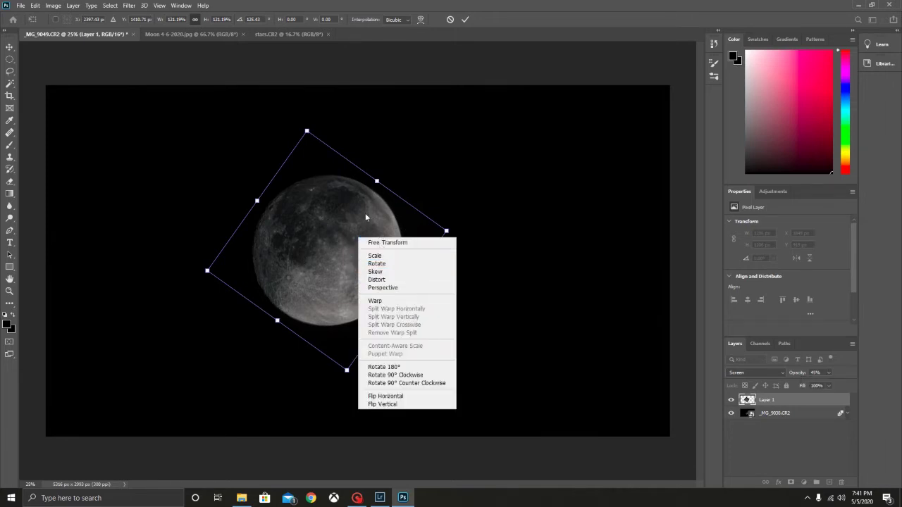
left_click(526, 288)
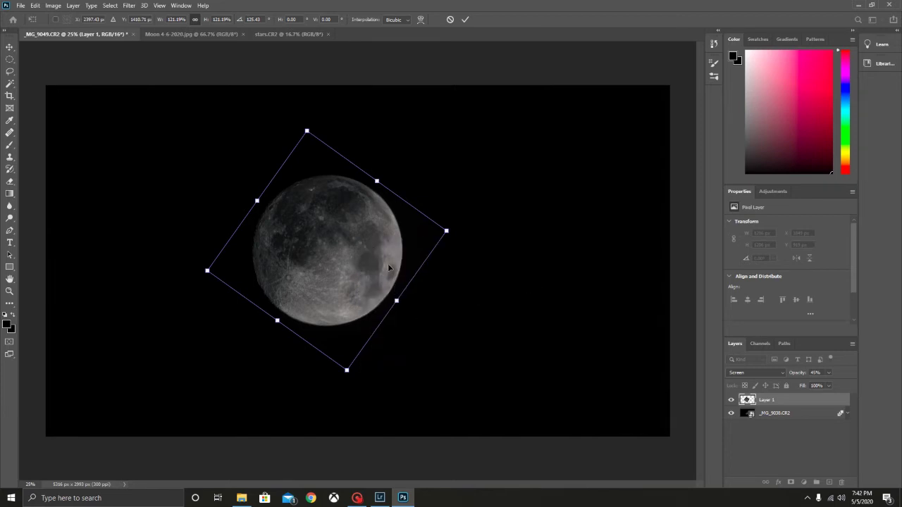
right_click(388, 281)
left_click(429, 319)
mouse_move(399, 305)
left_mouse_down()
mouse_move(413, 312)
mouse_move(424, 305)
mouse_move(391, 330)
mouse_move(412, 312)
left_mouse_up()
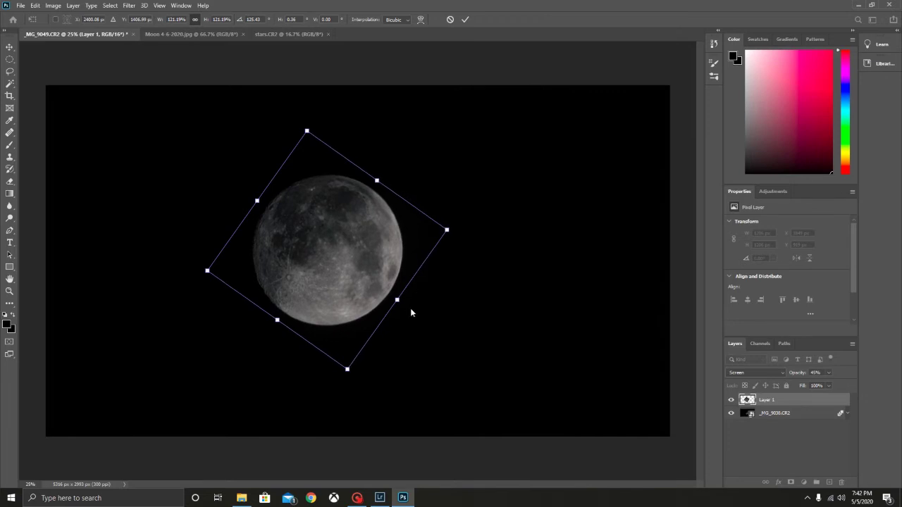
left_click(33, 5)
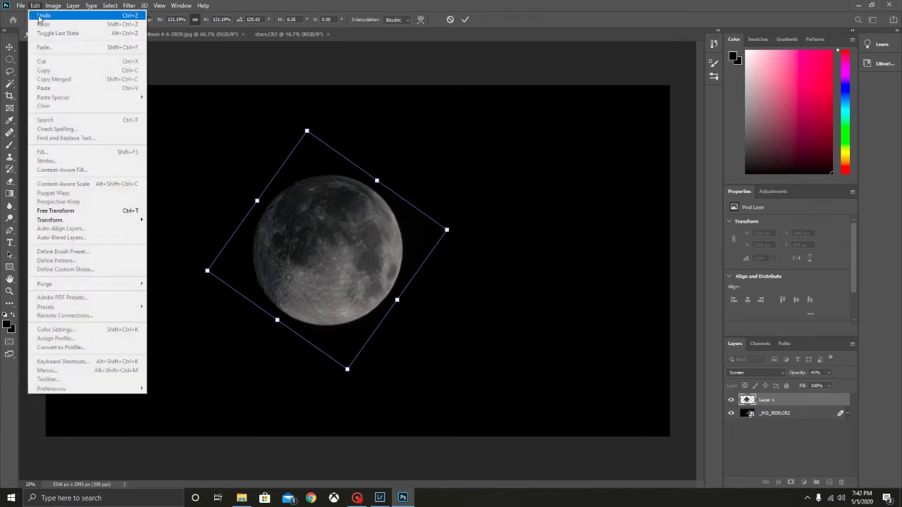
left_click(50, 15)
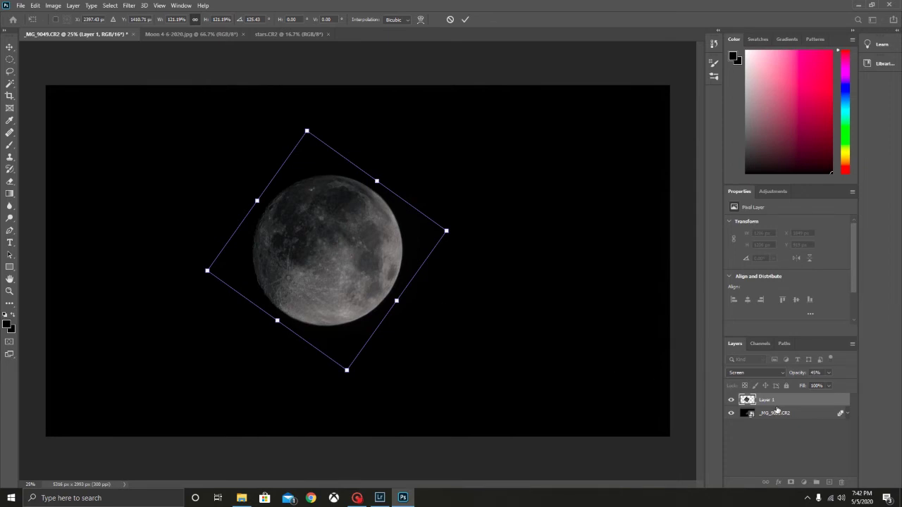
Set the full-moon layer's opacity to 50% and apply its transform
left_click(830, 374)
left_click(817, 372)
type("50")
key("Return")
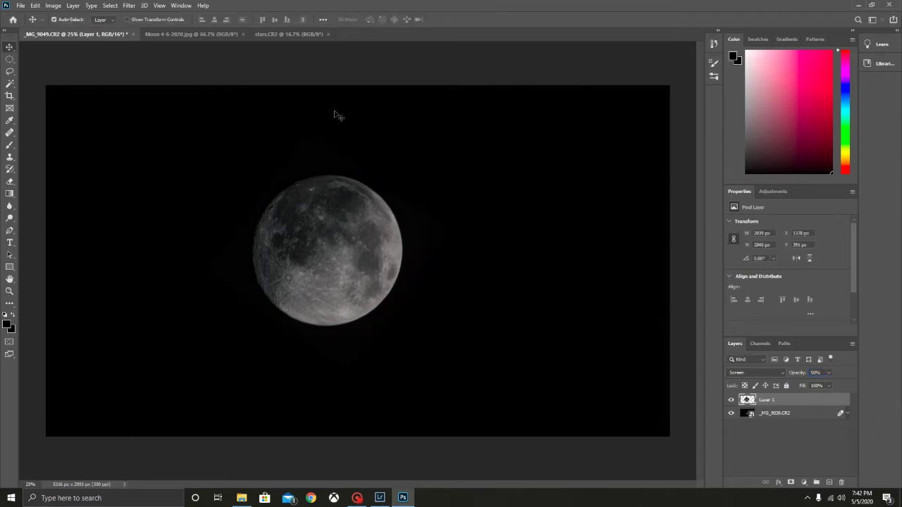
Darken the full-moon layer with the Camera Raw filter: exposure -2.25, contrast -42, highlights +5, dehaze -29, and reduced clarity and texture
left_click(129, 6)
left_click(150, 60)
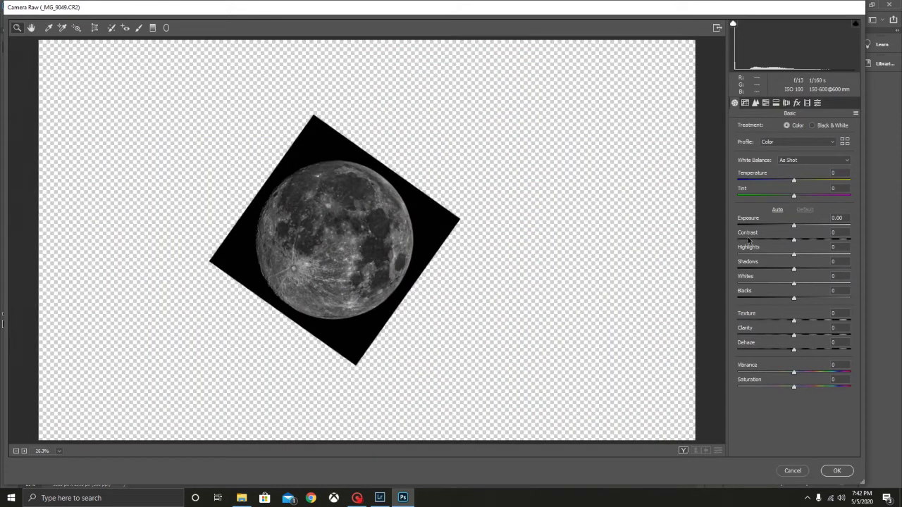
left_click(753, 225)
left_click_drag(752, 226, 796, 255)
left_click(783, 246)
left_click(776, 349)
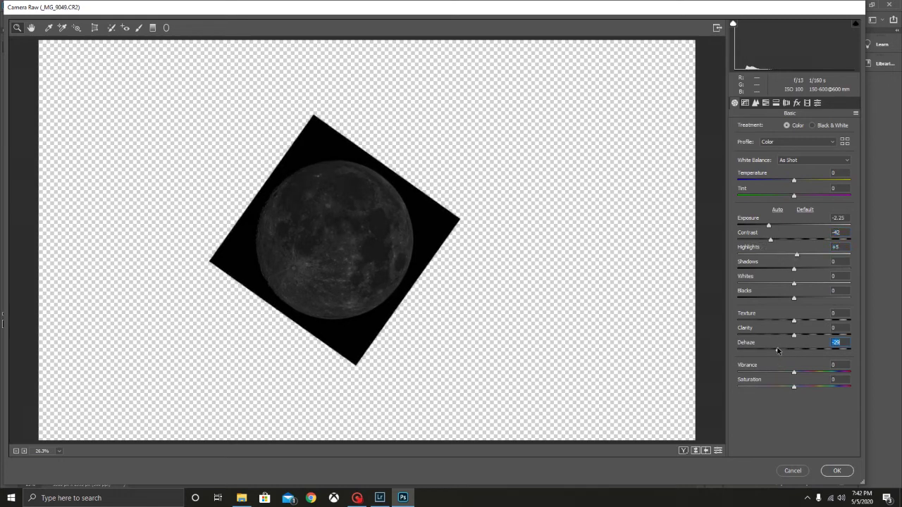
left_click(776, 335)
left_click(781, 317)
left_click(782, 321)
left_click(837, 471)
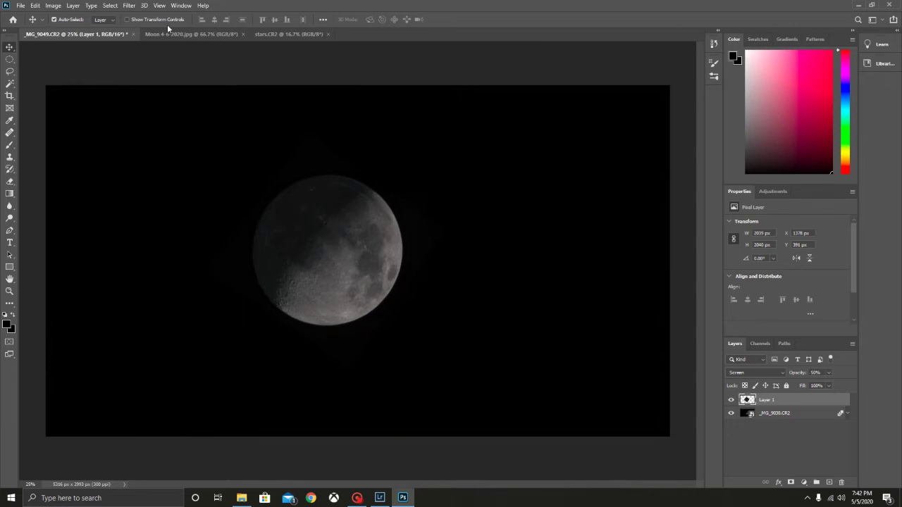
Reapply the Camera Raw filter to the full-moon layer with lowered blacks and slightly raised exposure
left_click(144, 5)
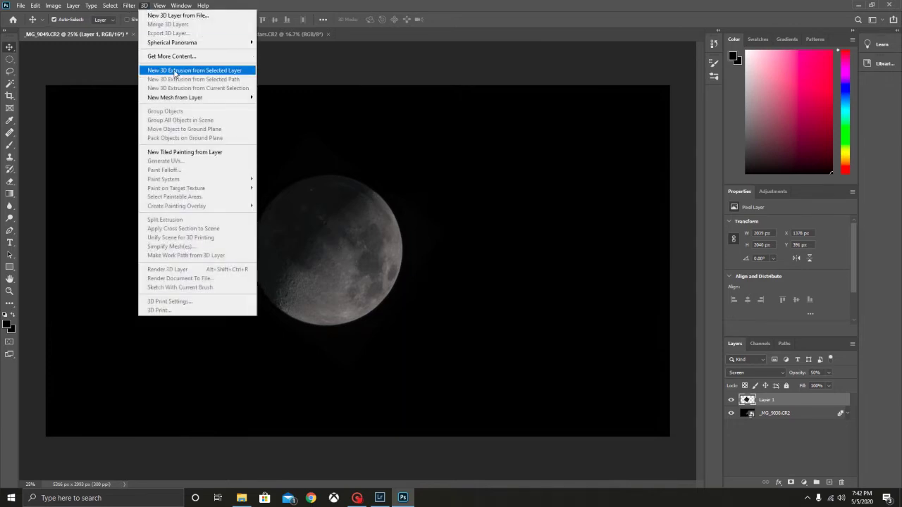
left_click(144, 5)
left_click(129, 5)
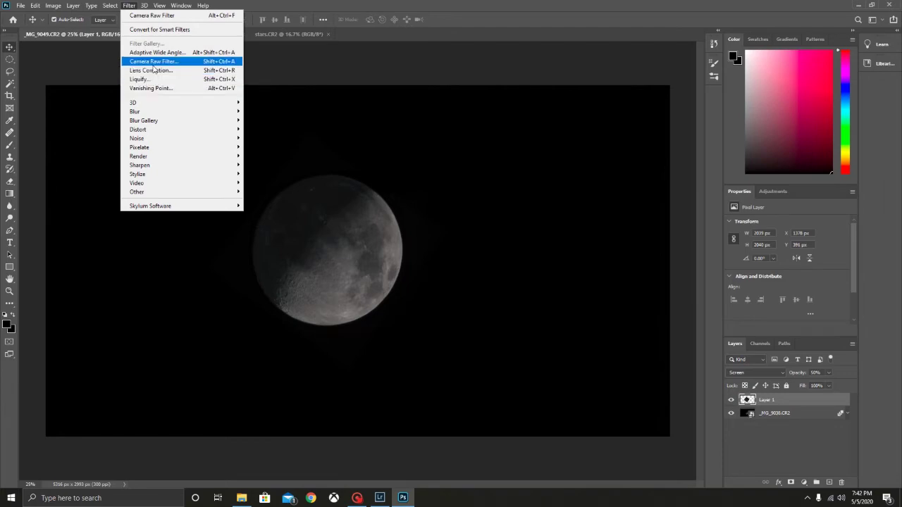
left_click(154, 61)
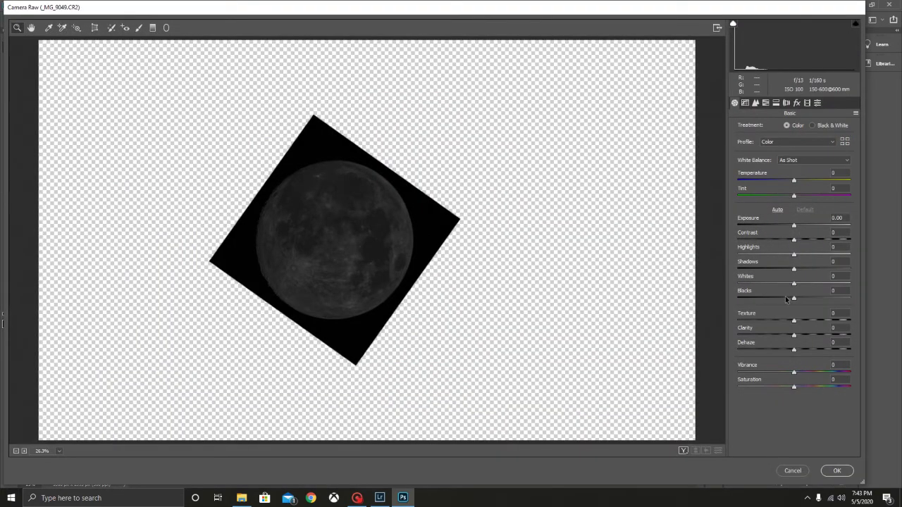
mouse_move(794, 298)
left_mouse_down()
mouse_move(768, 299)
mouse_move(778, 298)
left_mouse_up()
left_click_drag(794, 225, 797, 225)
key("Return")
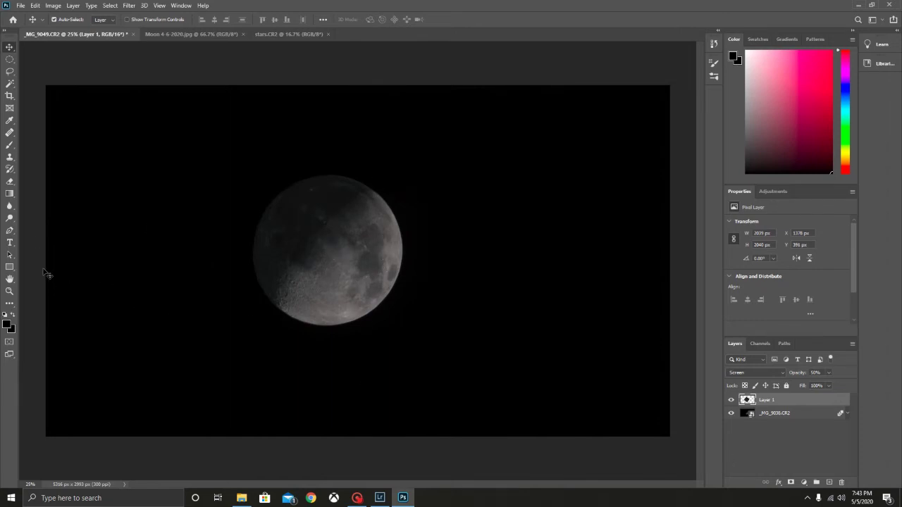
Erase the full-moon layer over the lit half with a large 50% eraser, and set the layer's opacity to 53%
left_click(10, 181)
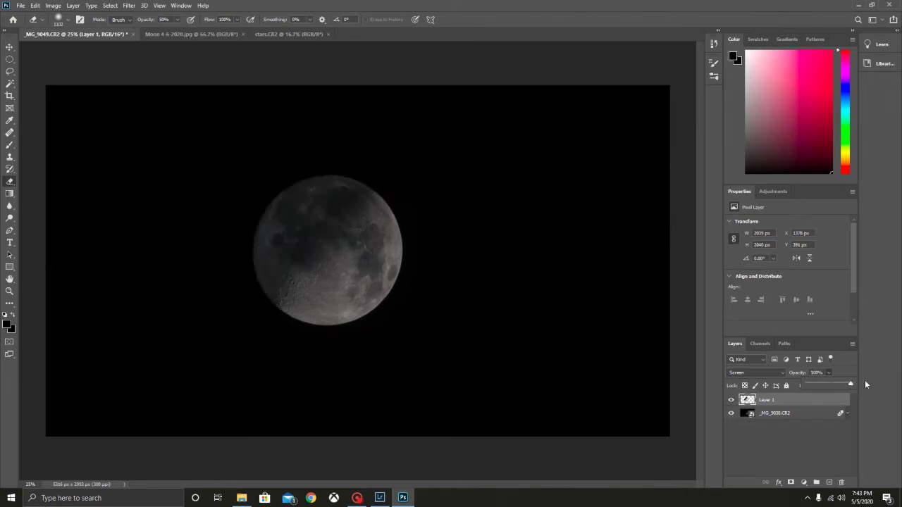
left_click_drag(837, 390, 832, 392)
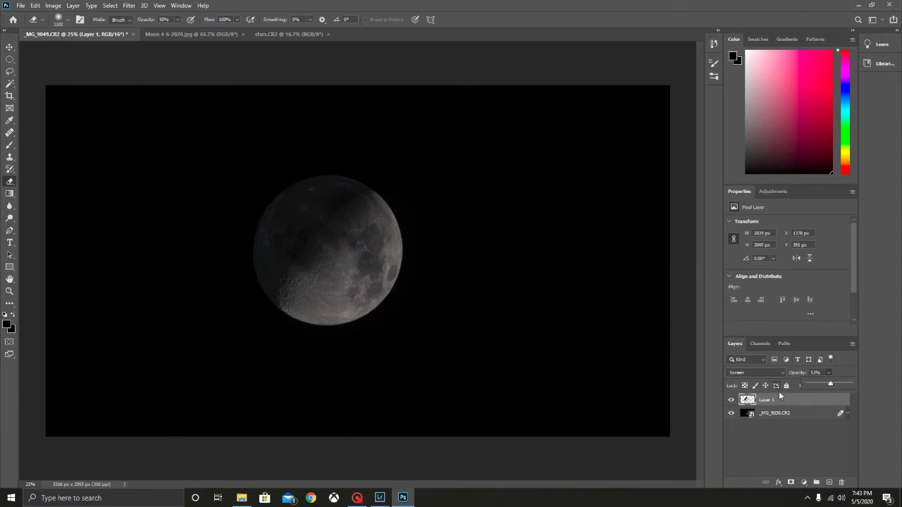
Select the full-moon and half-moon layers and merge them into one visible layer
left_click(778, 414)
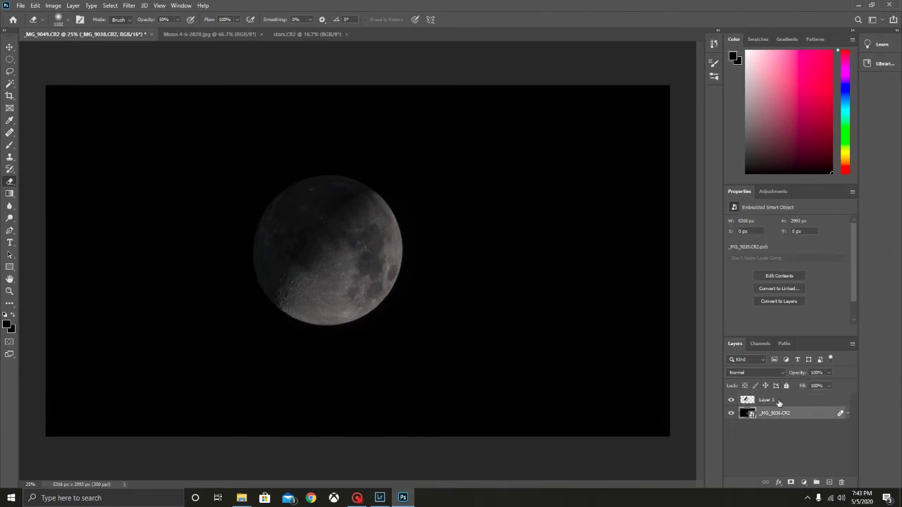
left_click(778, 400, "shift")
right_click(777, 401)
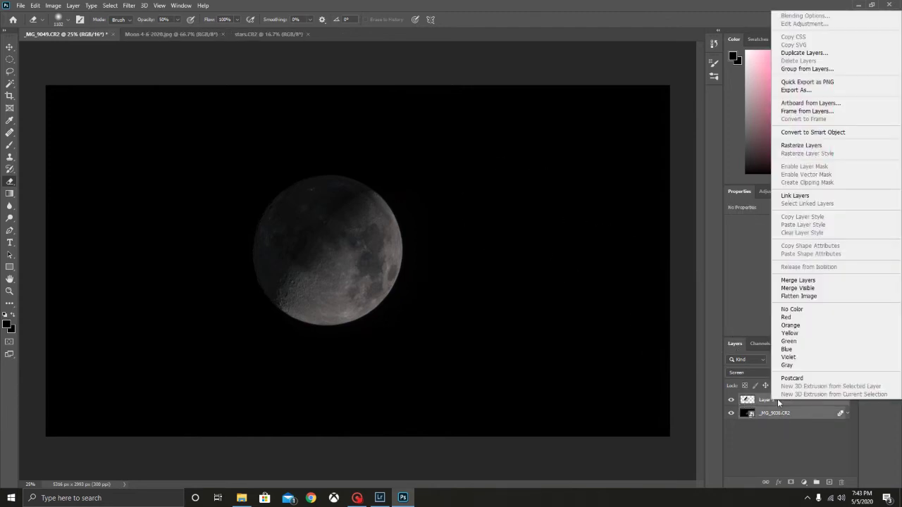
left_click(800, 288)
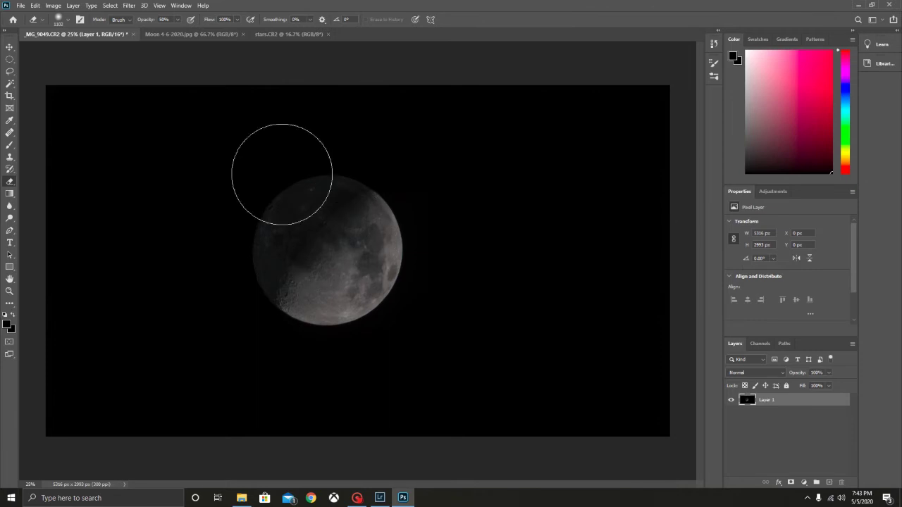
Apply a Curves adjustment to the merged moon, raising the shadows and pulling the highlights from 204 down to 196
left_click(56, 6)
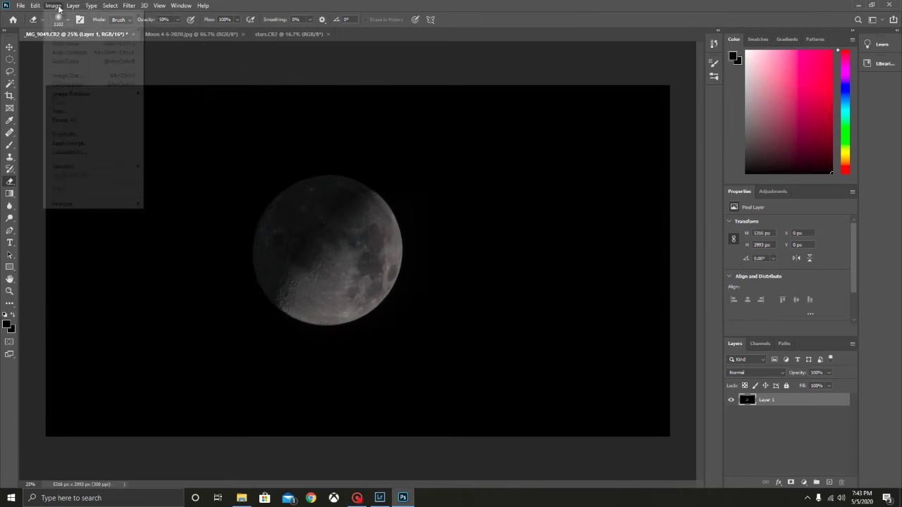
mouse_move(74, 31)
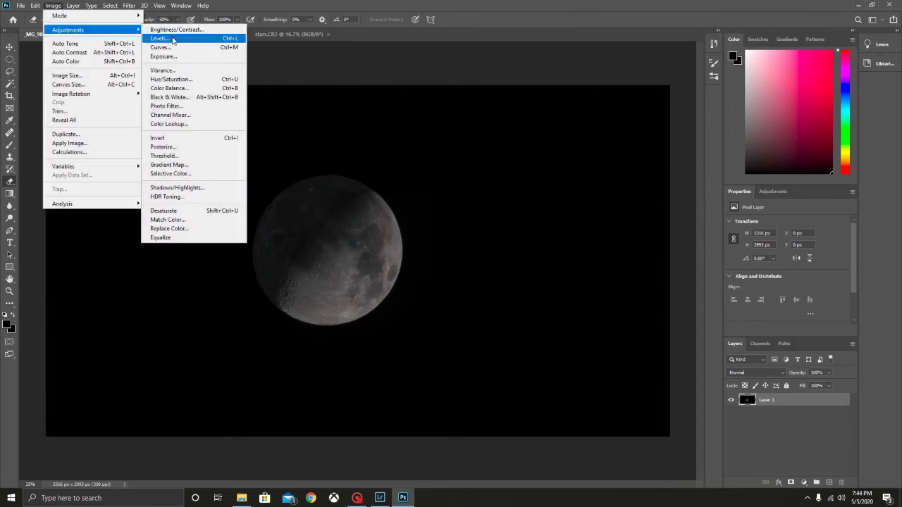
left_click(160, 47)
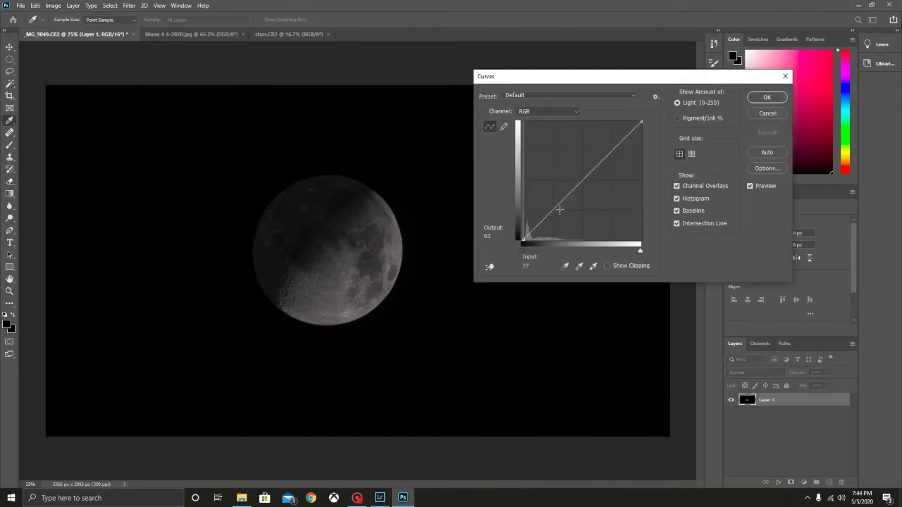
left_click_drag(546, 216, 548, 210)
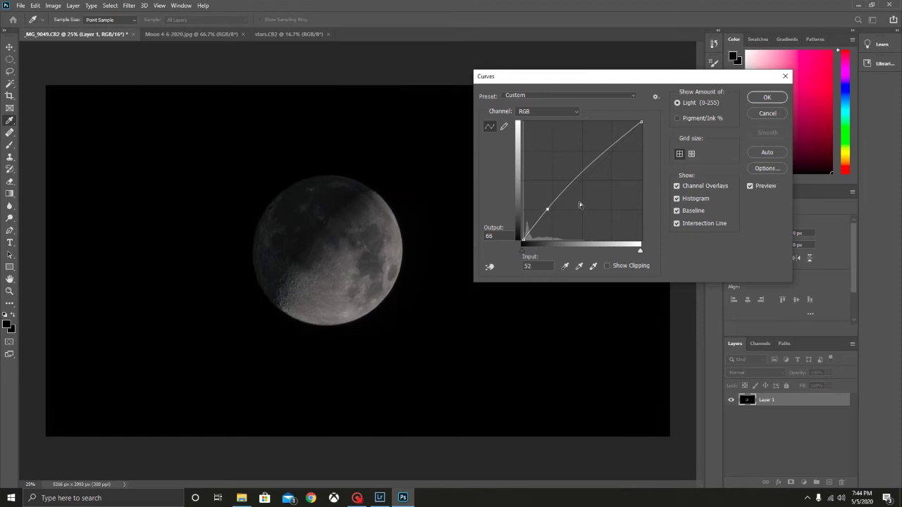
left_click_drag(618, 143, 617, 148)
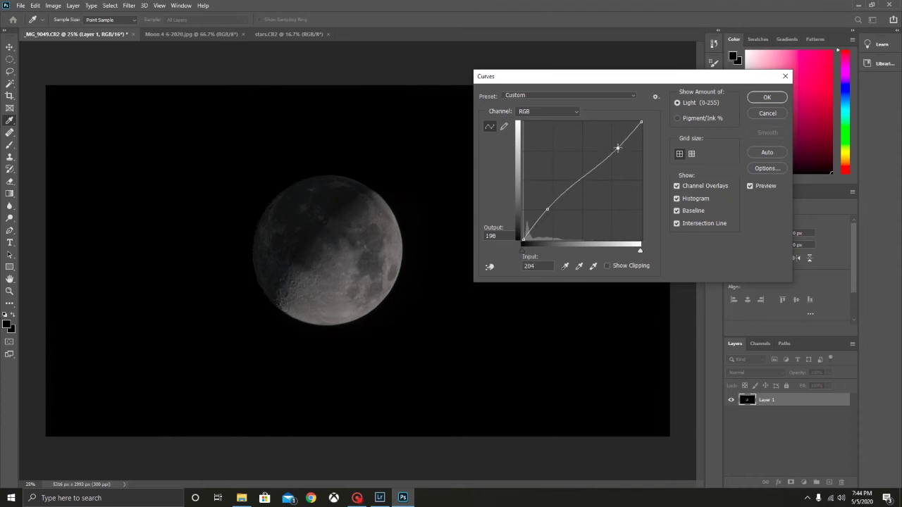
left_click_drag(548, 209, 550, 208)
left_click_drag(549, 207, 549, 206)
left_click(767, 96)
key("e")
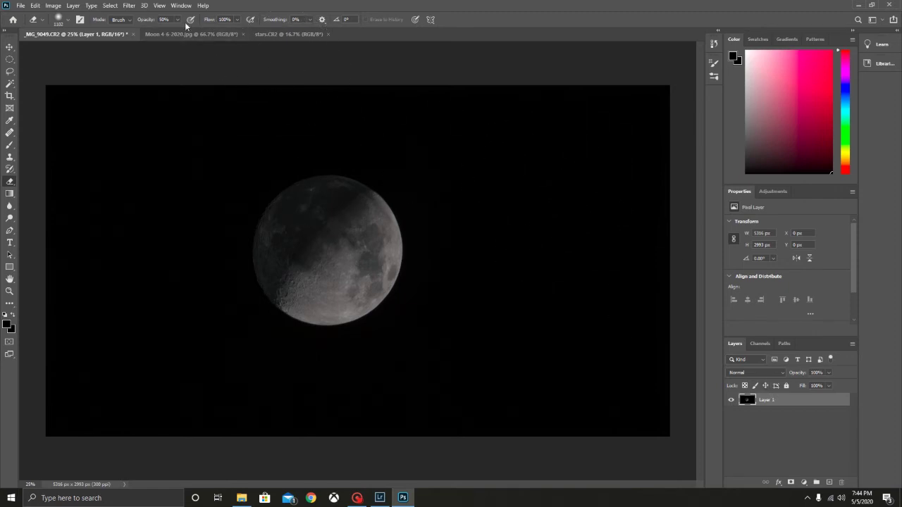
Apply the Camera Raw filter to the merged moon with contrast +7, clarity +19, dehaze +13 and slightly lowered blacks
left_click(129, 6)
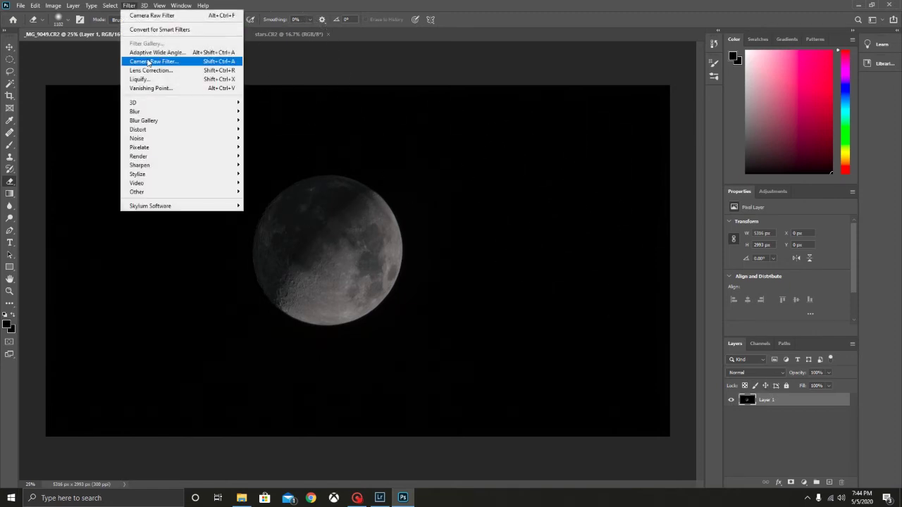
left_click(148, 62)
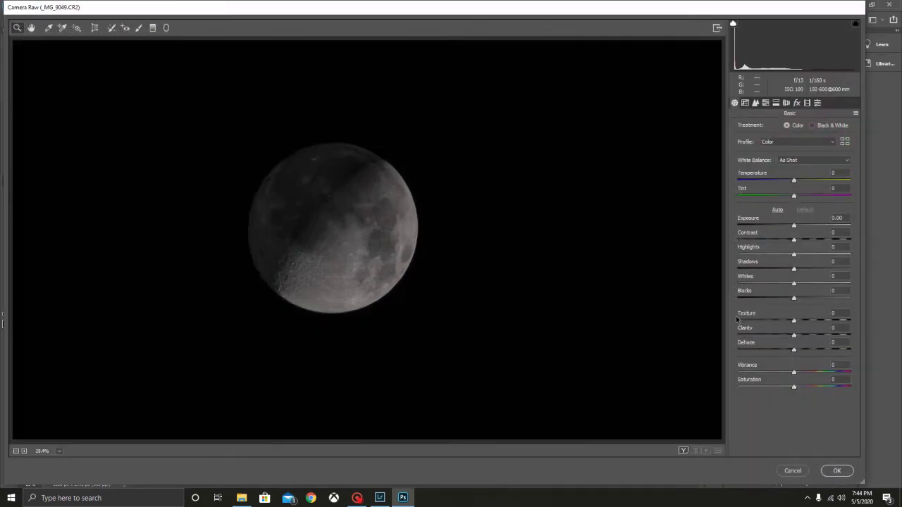
left_click_drag(793, 242, 797, 241)
mouse_move(797, 339)
left_mouse_down()
mouse_move(806, 338)
mouse_move(801, 350)
left_mouse_up()
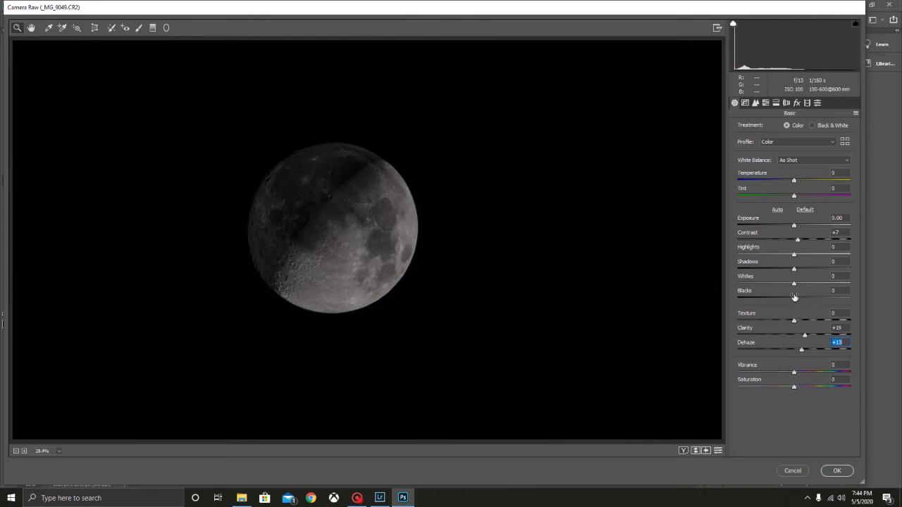
left_click_drag(794, 299, 789, 299)
left_click(827, 475)
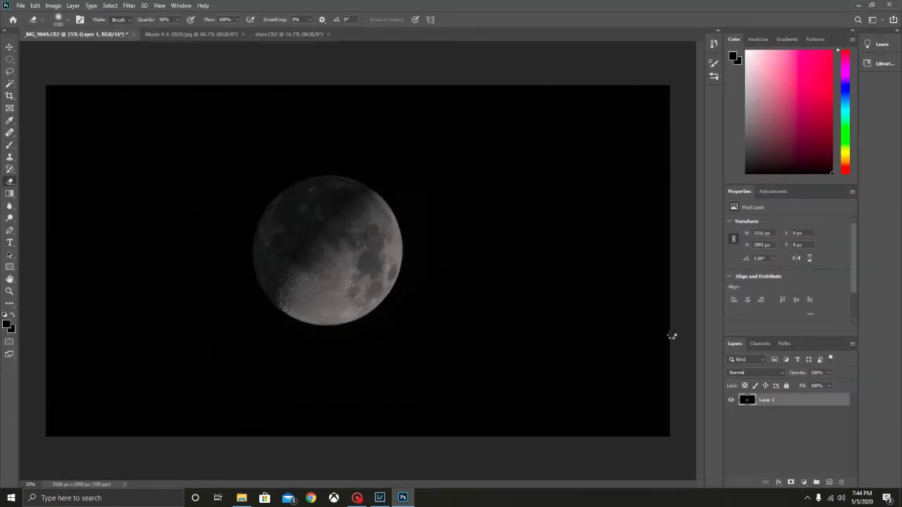
Copy the stars.CR2 image into the moon document as a new layer, accepting the different bit depth
left_click(300, 34)
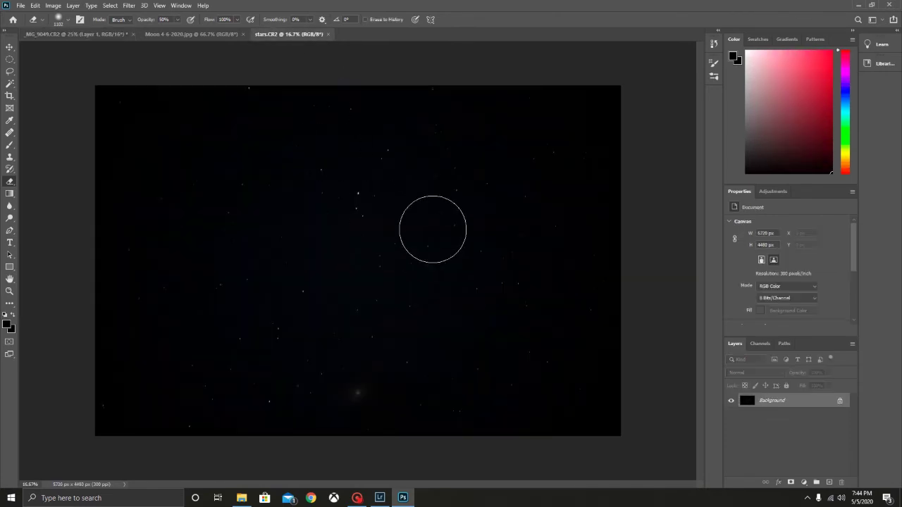
left_click(251, 34)
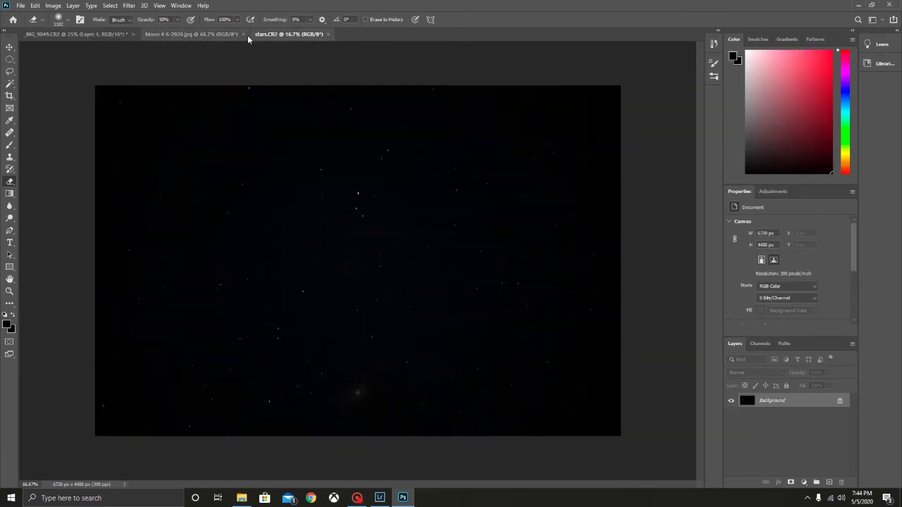
left_click(9, 46)
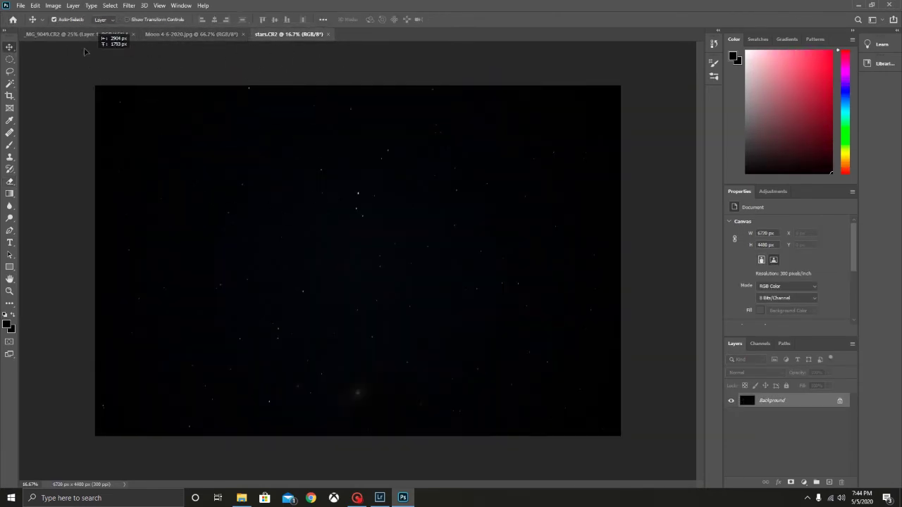
left_click_drag(74, 37, 313, 257)
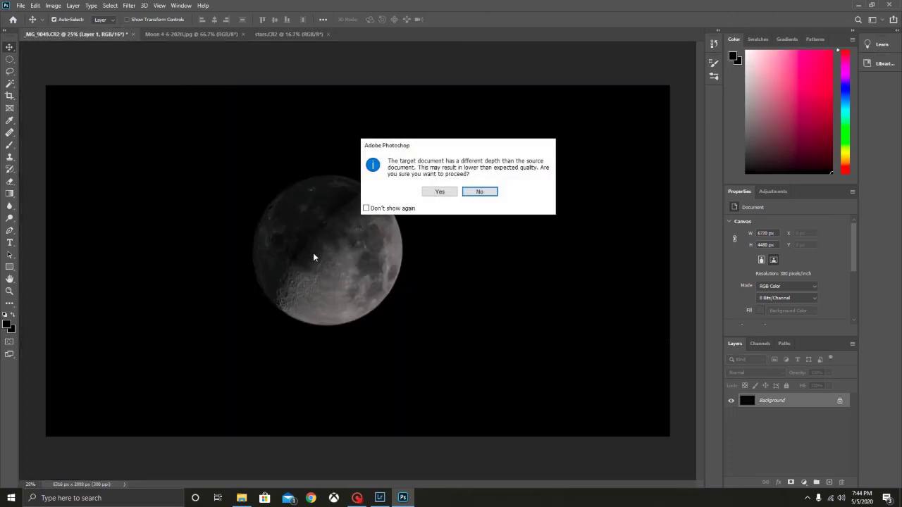
left_click(424, 193)
left_click(490, 205)
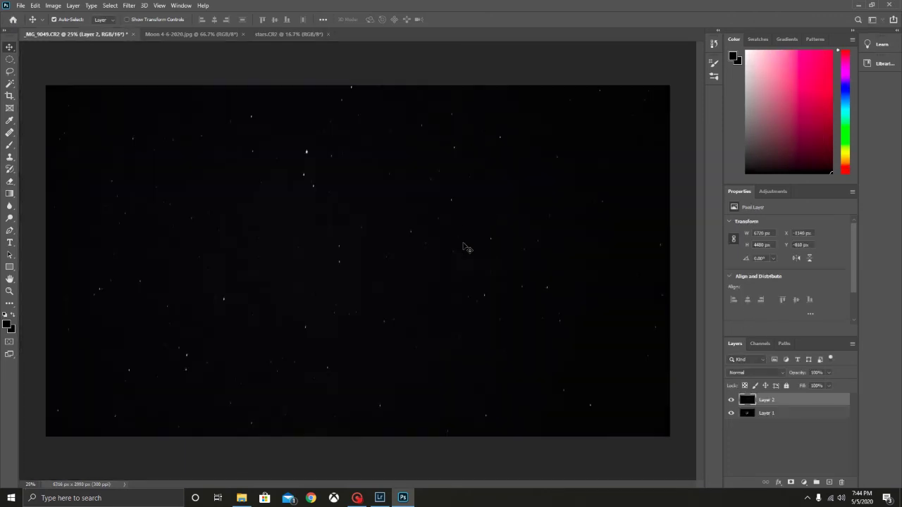
Scale the star layer with Free Transform to about 80.42% and position it so it covers the whole canvas
left_click(35, 6)
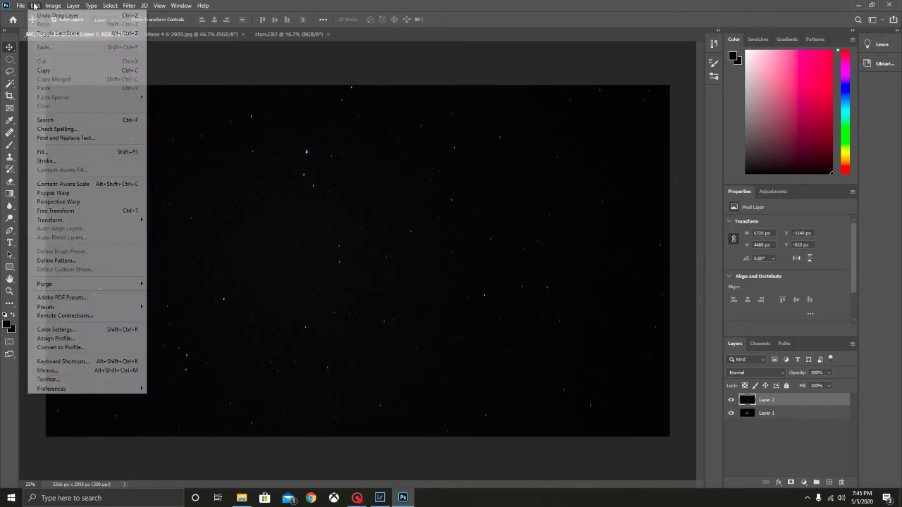
left_click(79, 211)
left_click_drag(342, 247, 322, 263)
left_click_drag(285, 312, 538, 146)
left_click_drag(572, 97, 390, 219)
left_click_drag(304, 288, 342, 268)
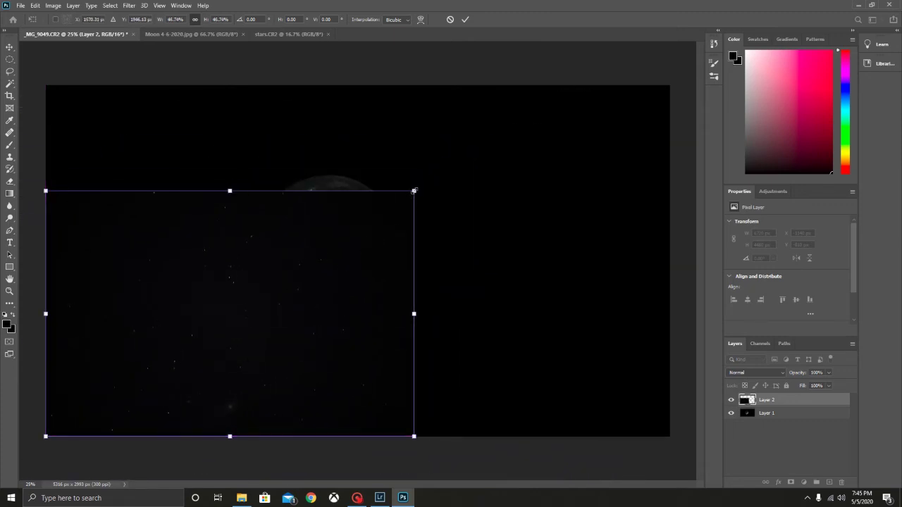
left_click_drag(414, 190, 638, 43)
left_click_drag(585, 126, 585, 150)
left_click_drag(633, 261, 680, 261)
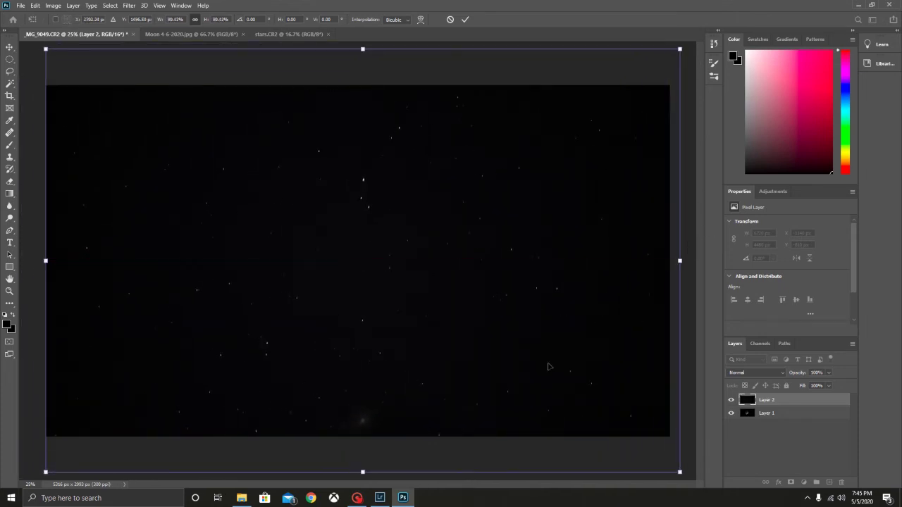
Set the star layer's blend mode to Lighten
right_click(451, 405)
key("Escape")
left_click(775, 373)
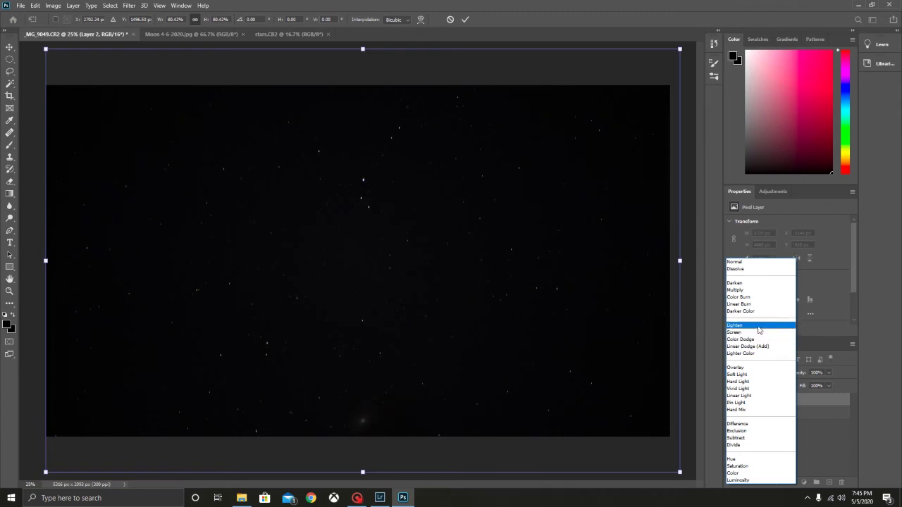
left_click(758, 325)
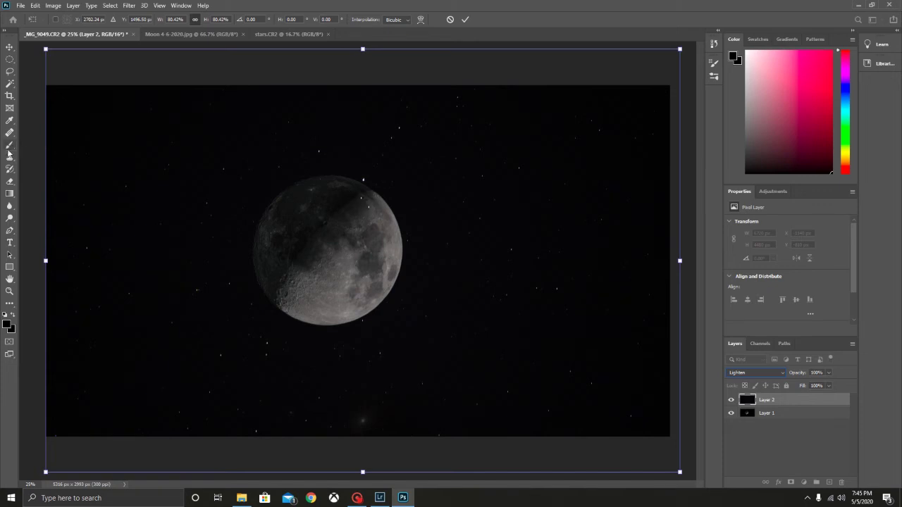
Erase the stars overlapping the moon on the star layer with a Hard Round eraser of 1102 px at 100% opacity
left_click(9, 181)
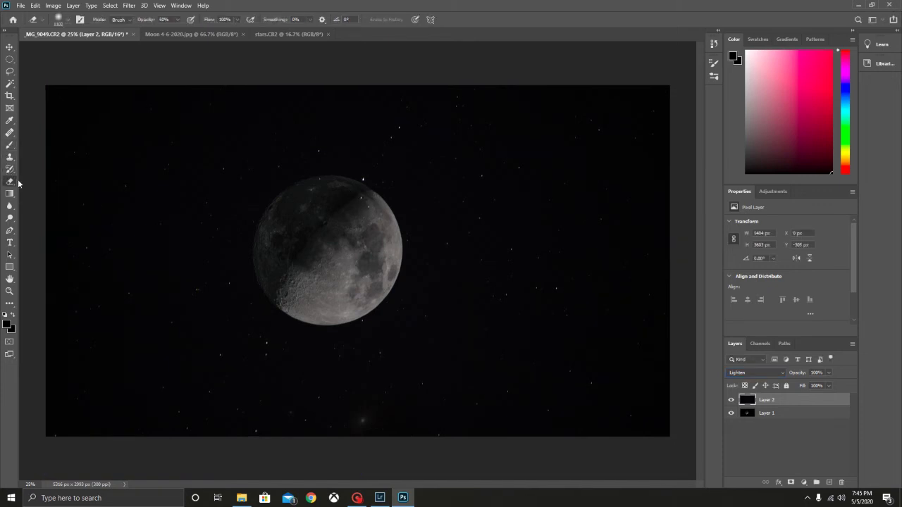
left_click(42, 21)
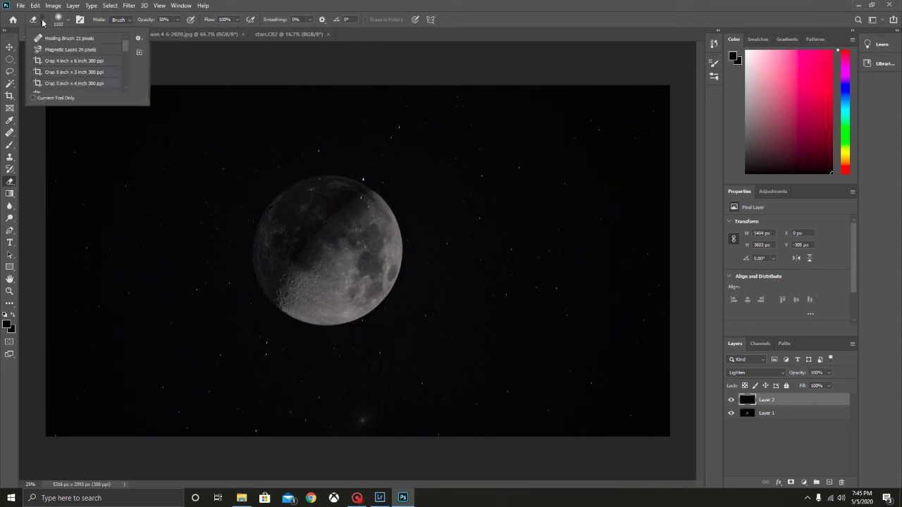
left_click(59, 19)
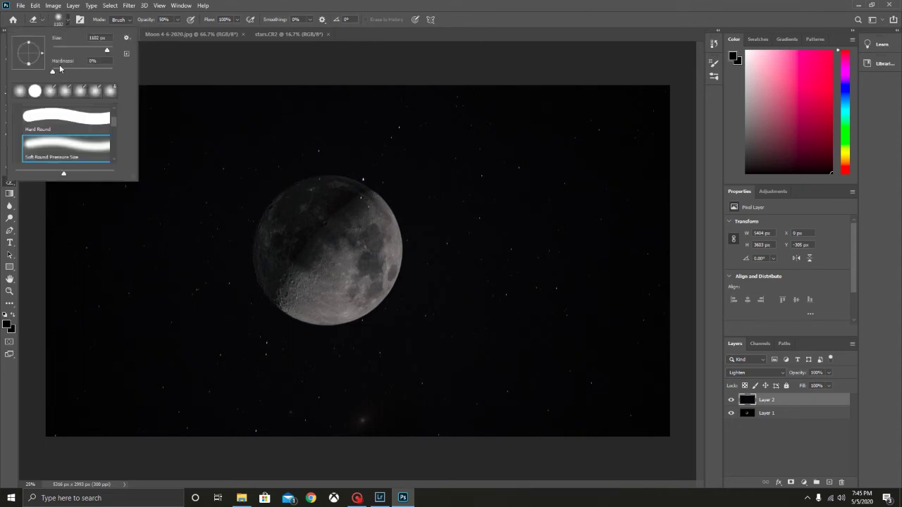
left_click(42, 124)
left_click(178, 20)
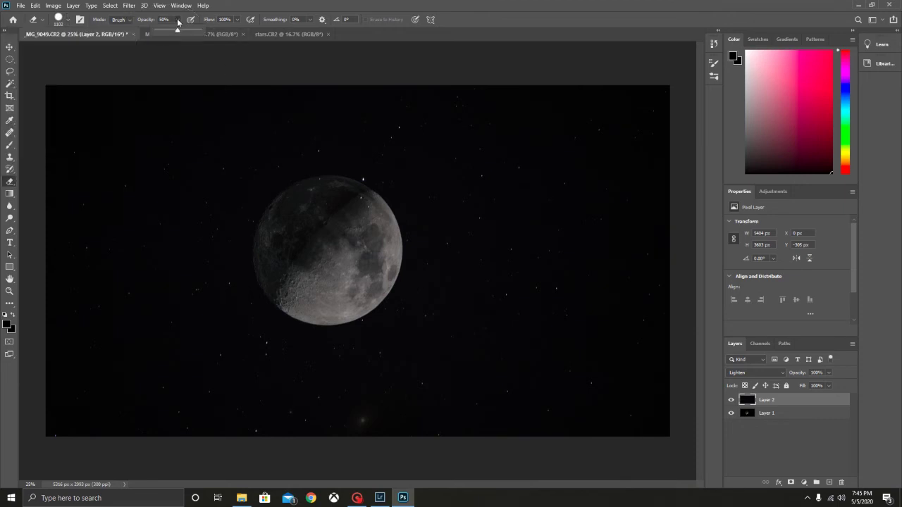
left_click_drag(180, 33, 205, 33)
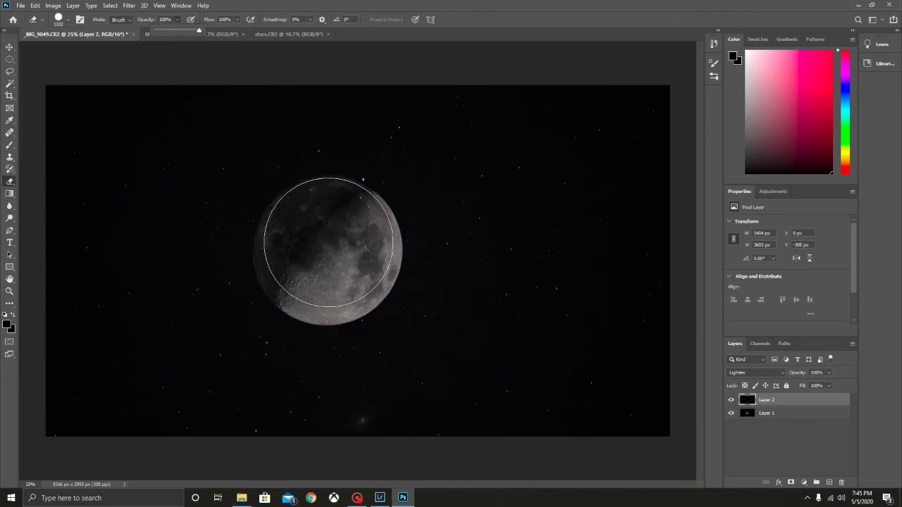
left_click(331, 245)
mouse_move(332, 245)
left_mouse_down()
mouse_move(322, 247)
mouse_move(326, 239)
left_mouse_up()
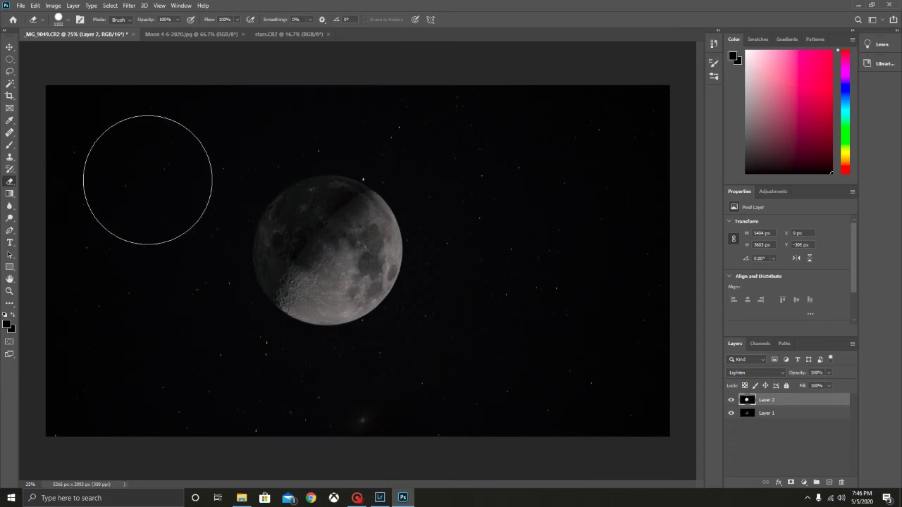
Open Fog creative-deals_com 9 from the Fog folder of the 1130+ Magic Overlays in Media add on files
left_click(20, 5)
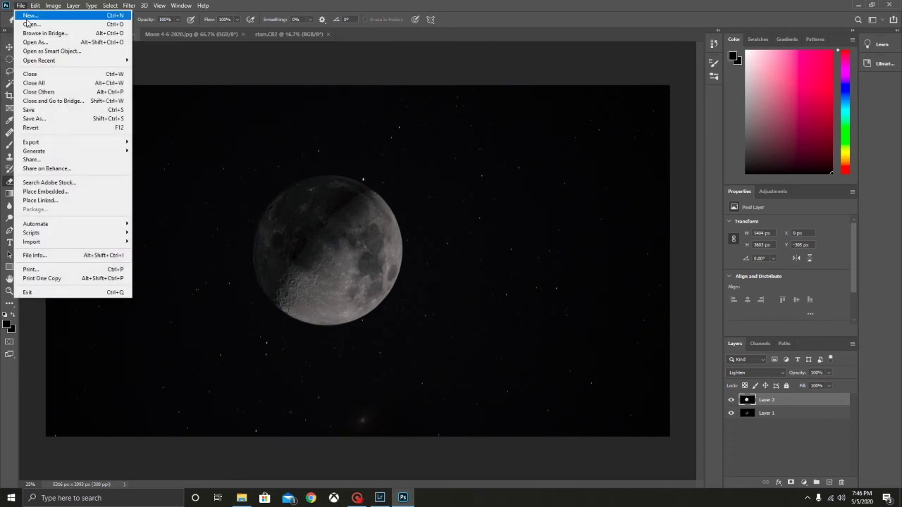
left_click(31, 24)
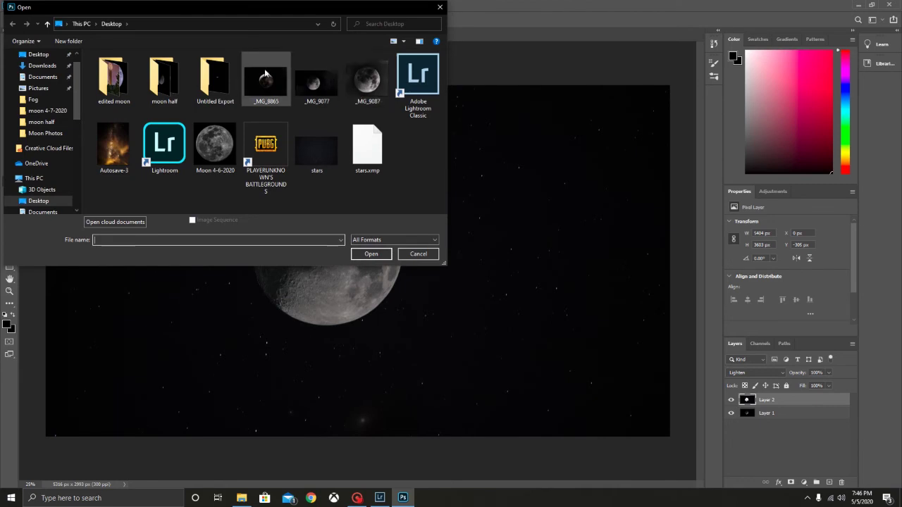
scroll(47, 176, "down", 8)
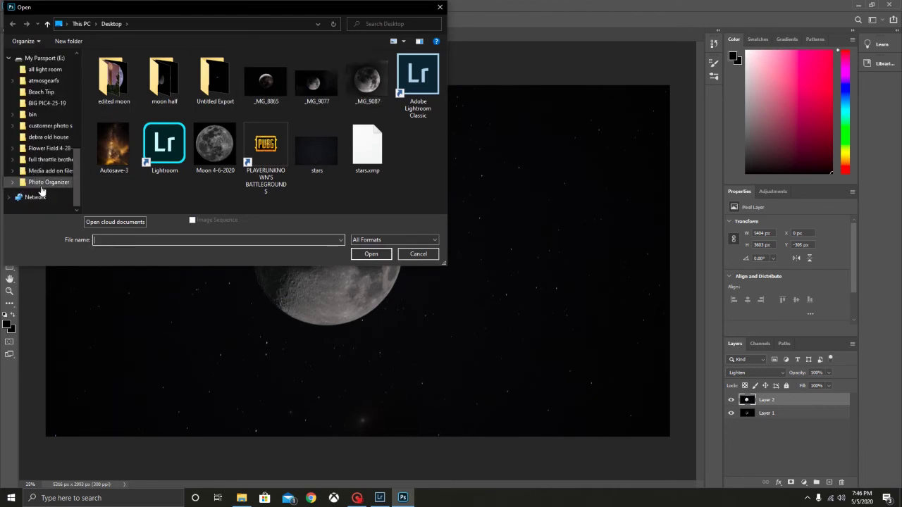
left_click(46, 173)
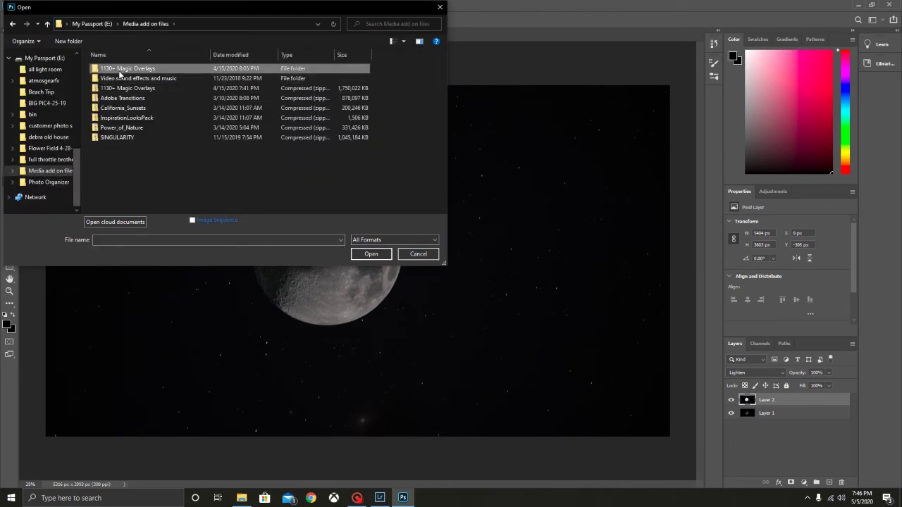
double_click(120, 71)
double_click(118, 78)
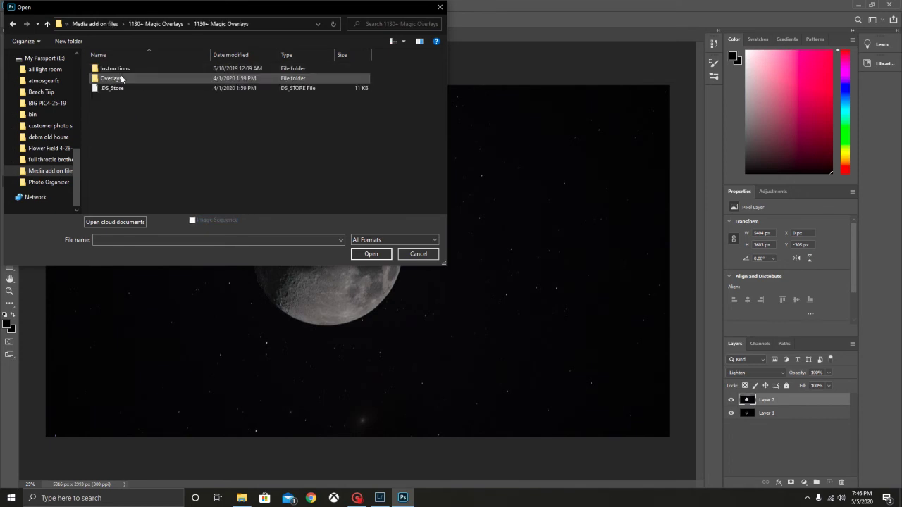
double_click(121, 78)
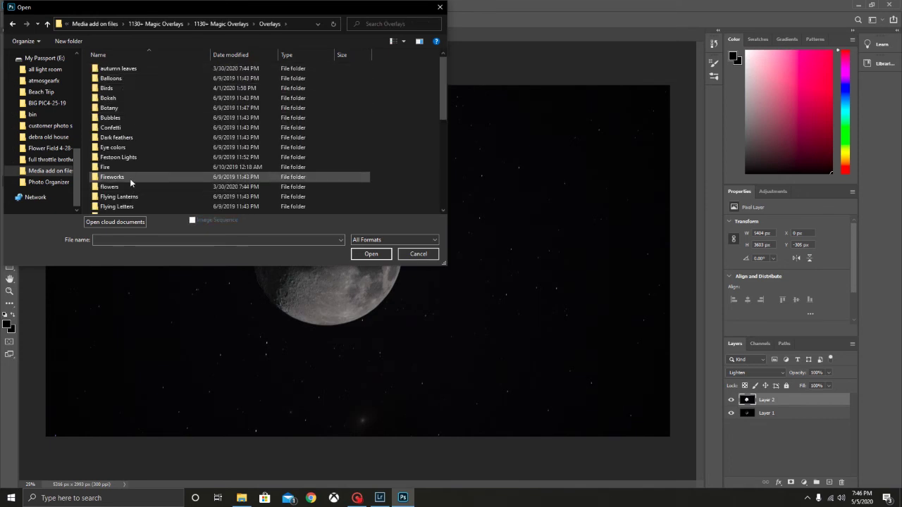
double_click(109, 209)
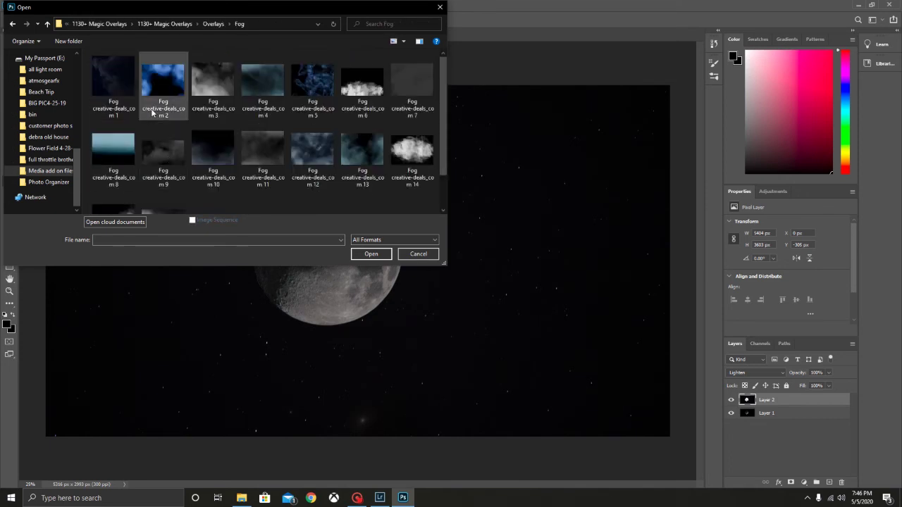
left_click(161, 160)
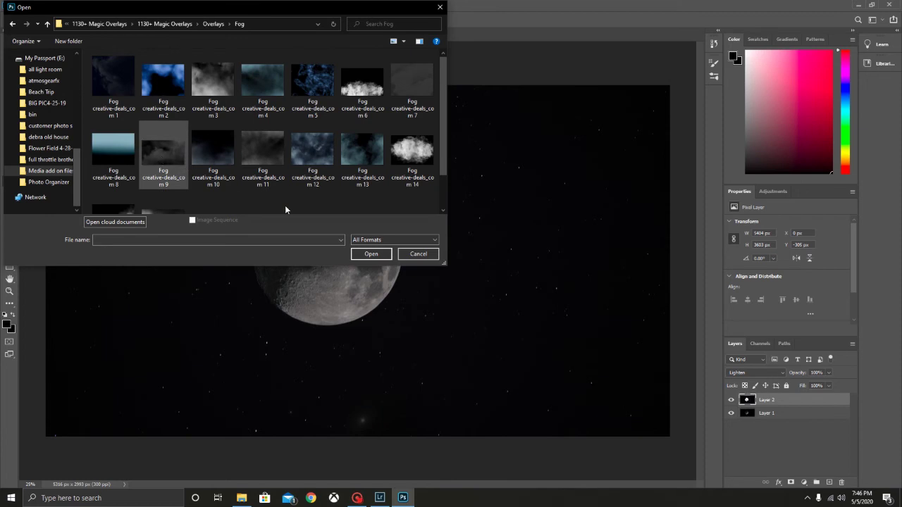
left_click(367, 255)
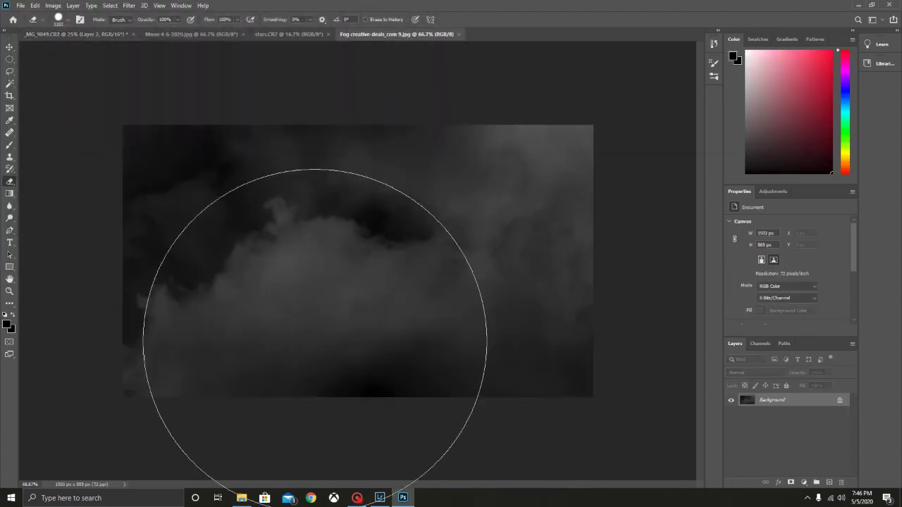
Copy the fog image into the moon document _MG_9049.CR2 as a new layer above the stars
left_click(8, 44)
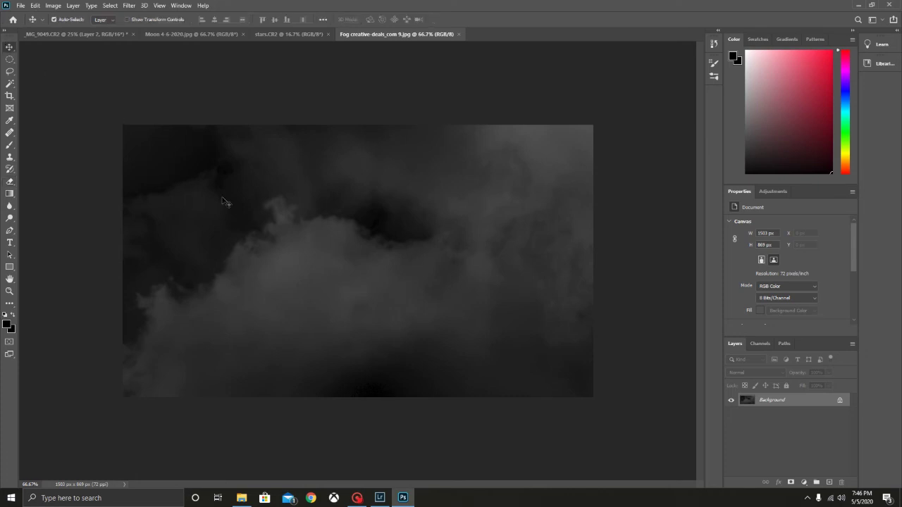
left_click_drag(74, 43, 119, 382)
left_click(438, 195)
left_click(496, 203)
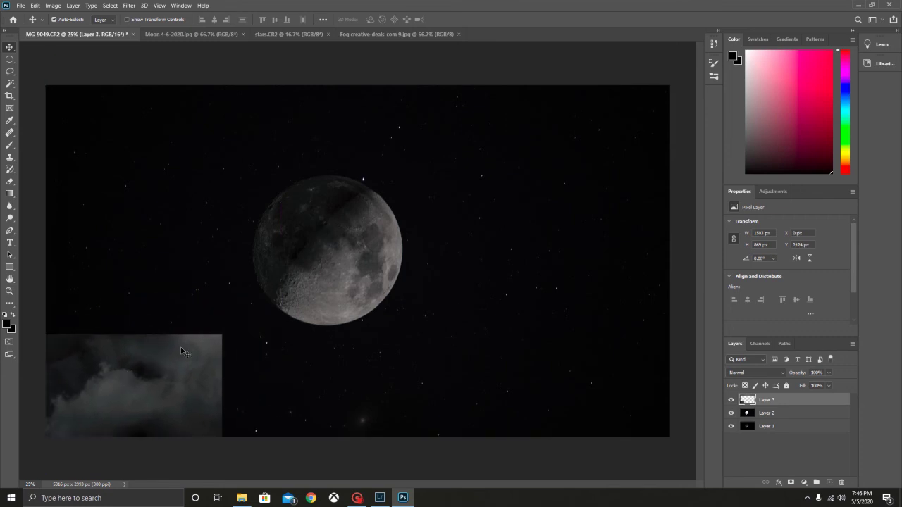
left_click(227, 336)
Scale the fog layer with Free Transform to about 359.94% and center it so it covers the canvas
left_click(35, 6)
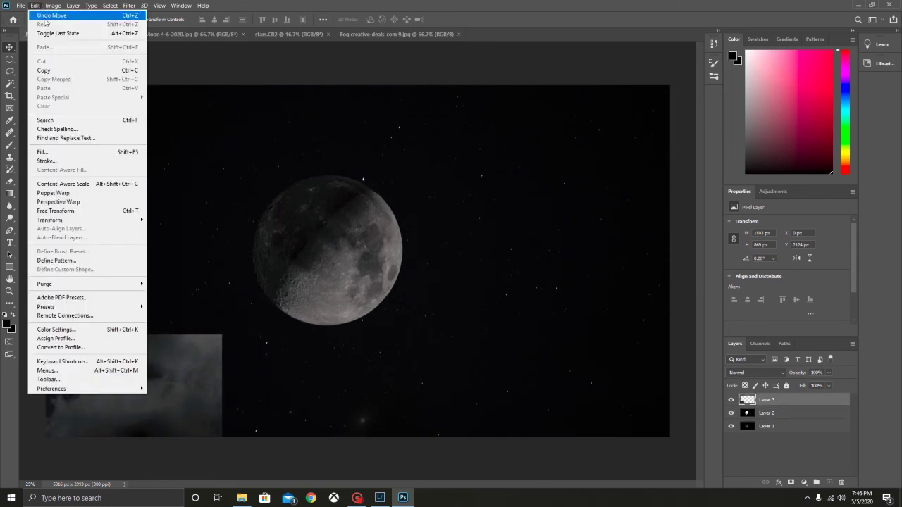
left_click(95, 210)
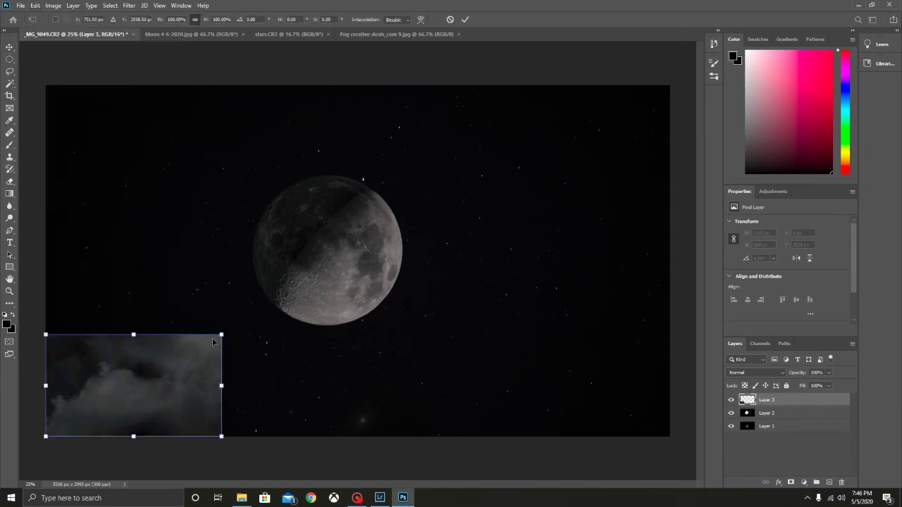
left_click_drag(222, 336, 683, 154)
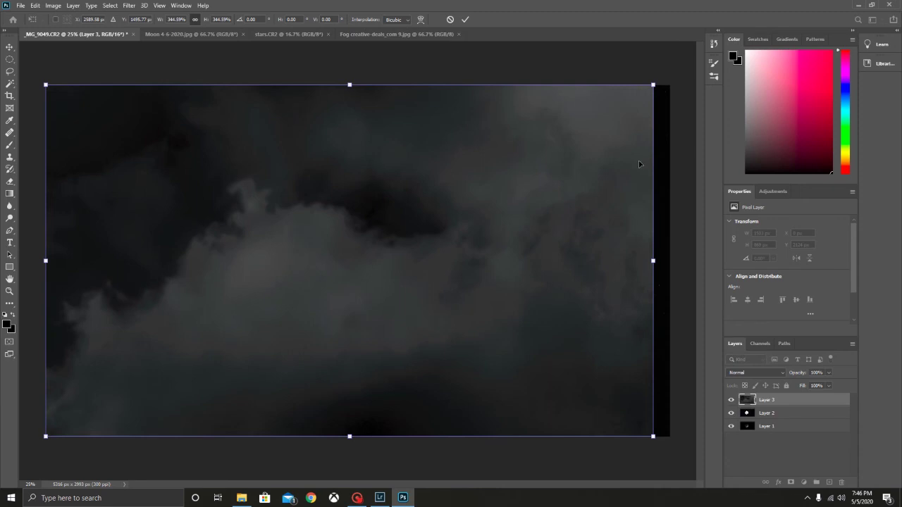
left_click_drag(653, 85, 685, 73)
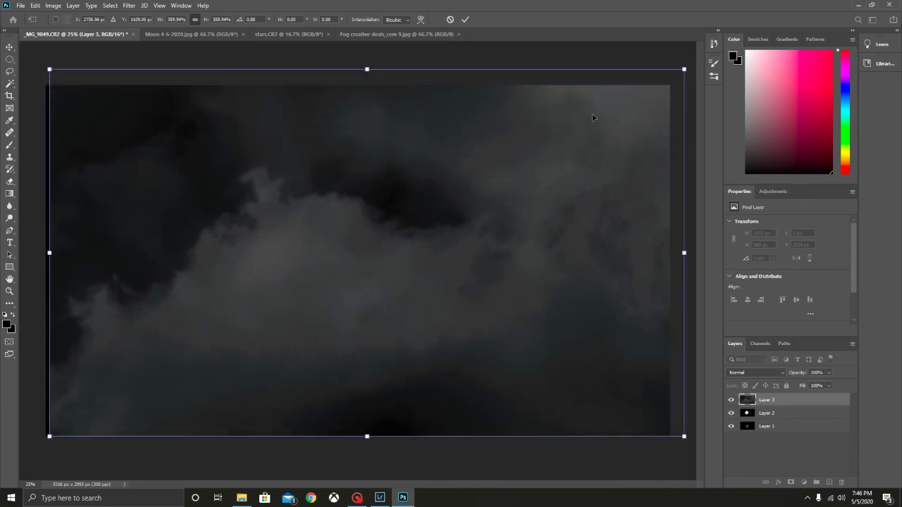
left_click_drag(593, 117, 538, 146)
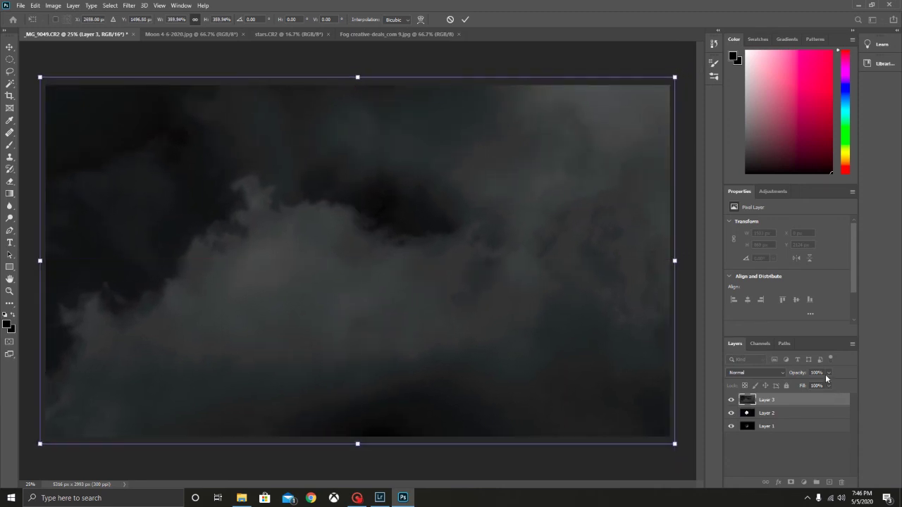
Lower the fog layer's opacity to 74% and compare the Lighten and Screen blend modes on it
left_click(755, 372)
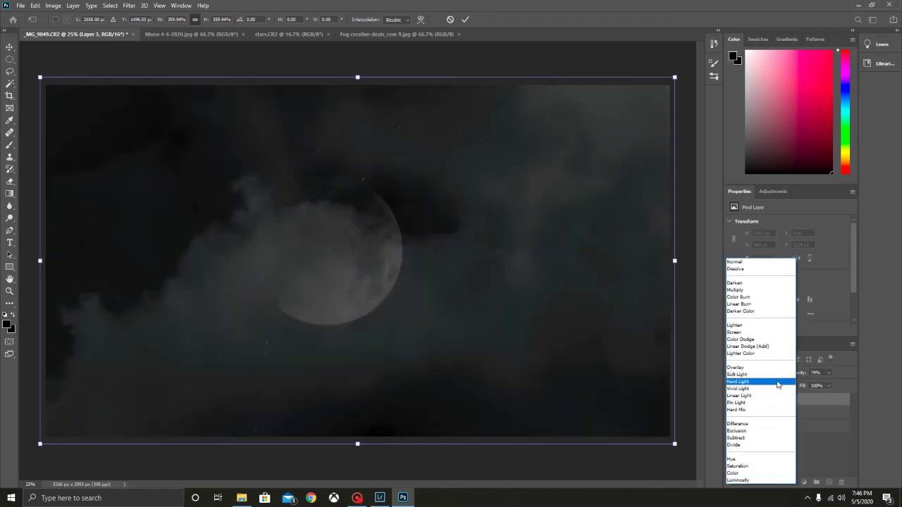
left_click(747, 326)
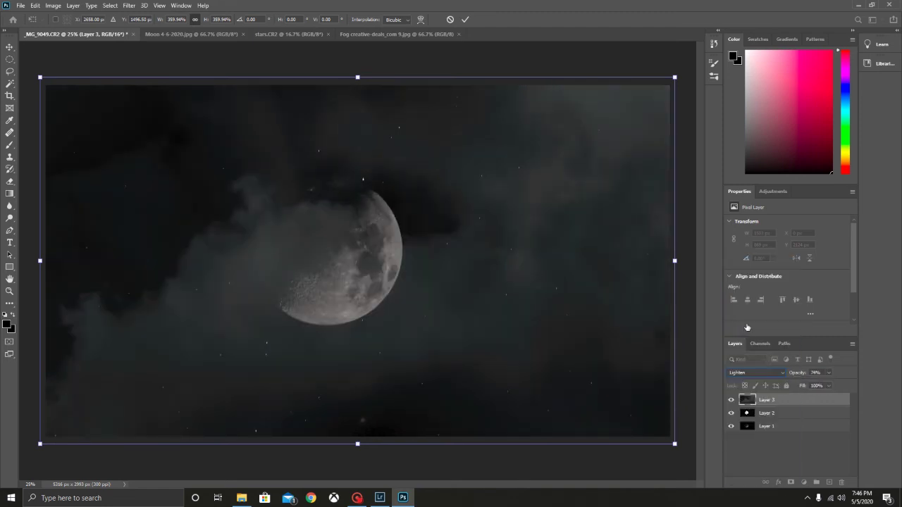
left_click(773, 372)
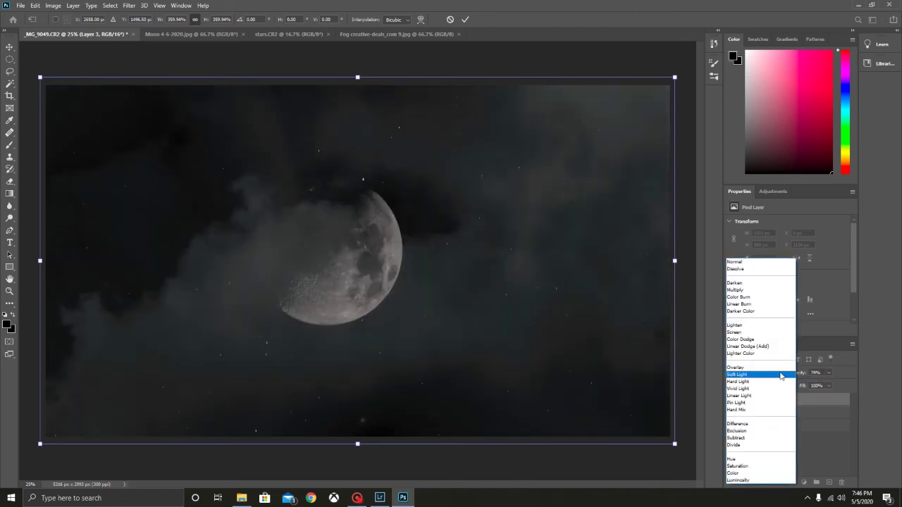
left_click(757, 330)
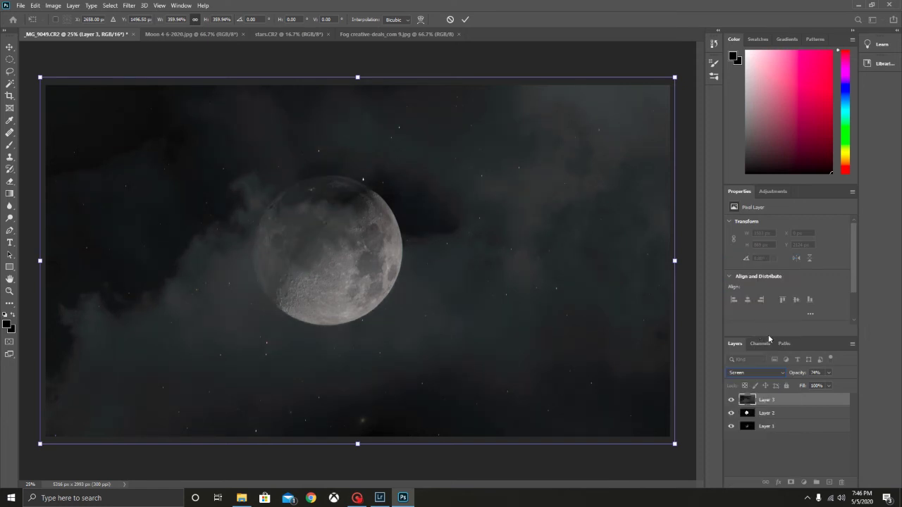
left_click(784, 371)
left_click(747, 326)
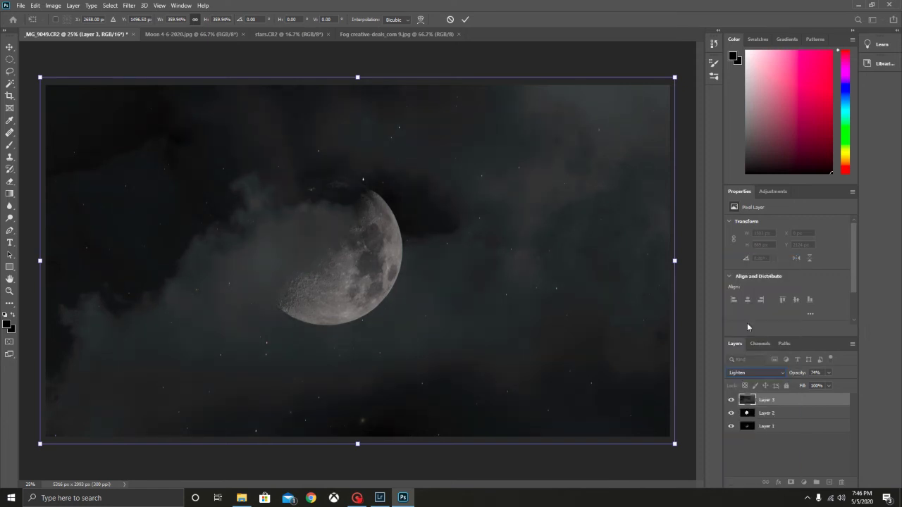
Set the fog layer's blend mode to Screen and its opacity to about 28%
left_click(783, 369)
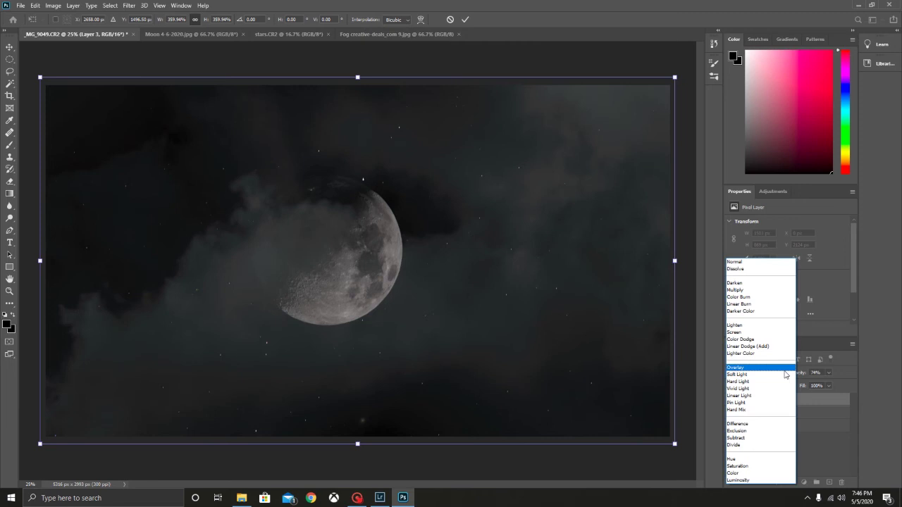
left_click(758, 336)
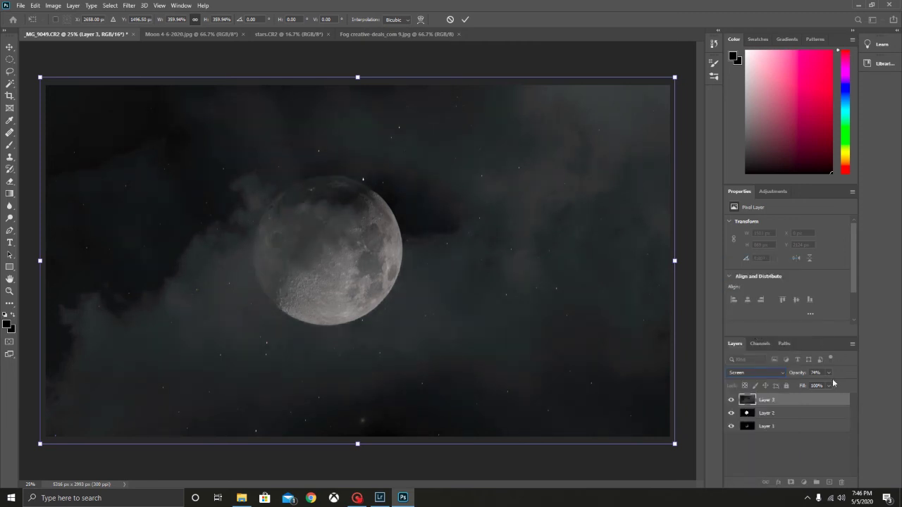
left_click_drag(822, 384, 808, 381)
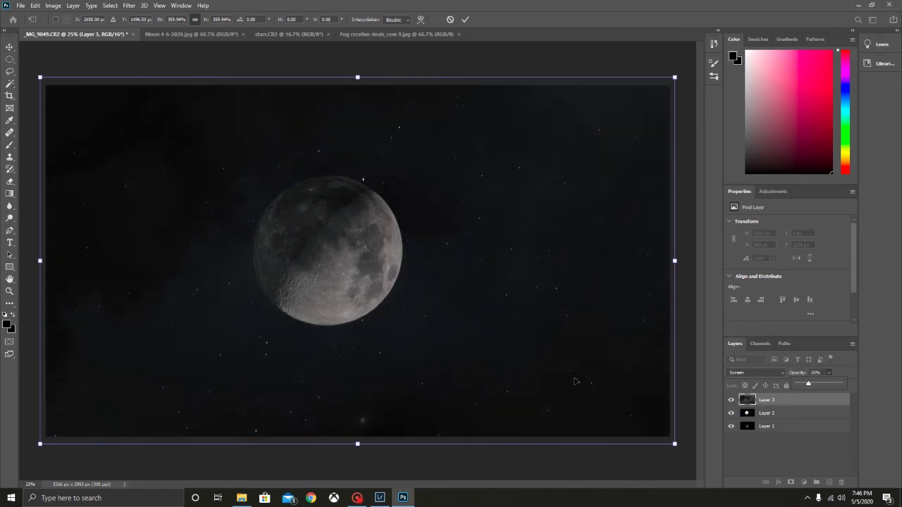
Commit the fog layer's transform and thin the fog over the moon with a soft round 1102 px Eraser at 8% and 13% opacity
key("Return")
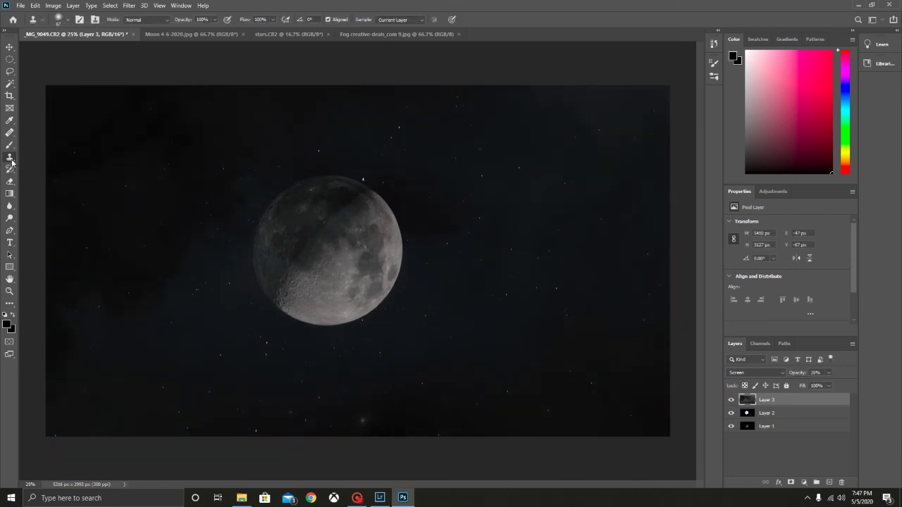
left_click(10, 181)
left_click(59, 20)
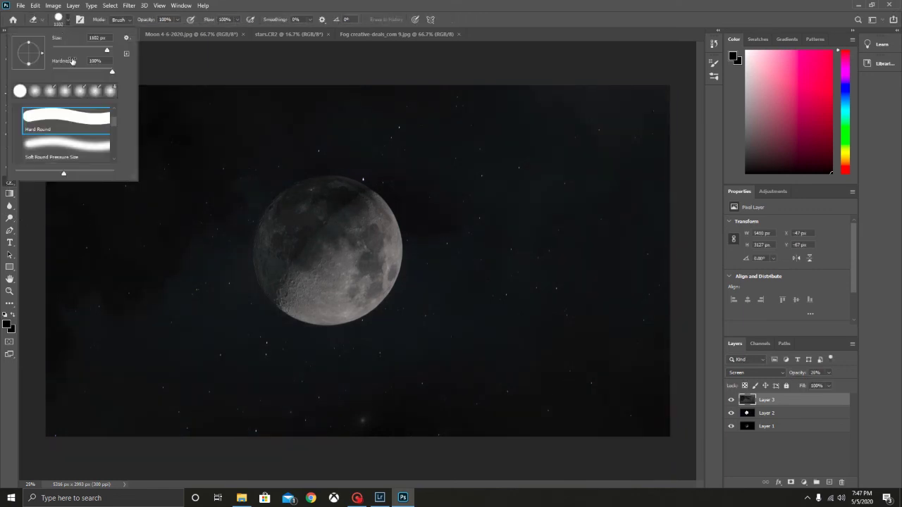
left_click(59, 149)
left_click(178, 19)
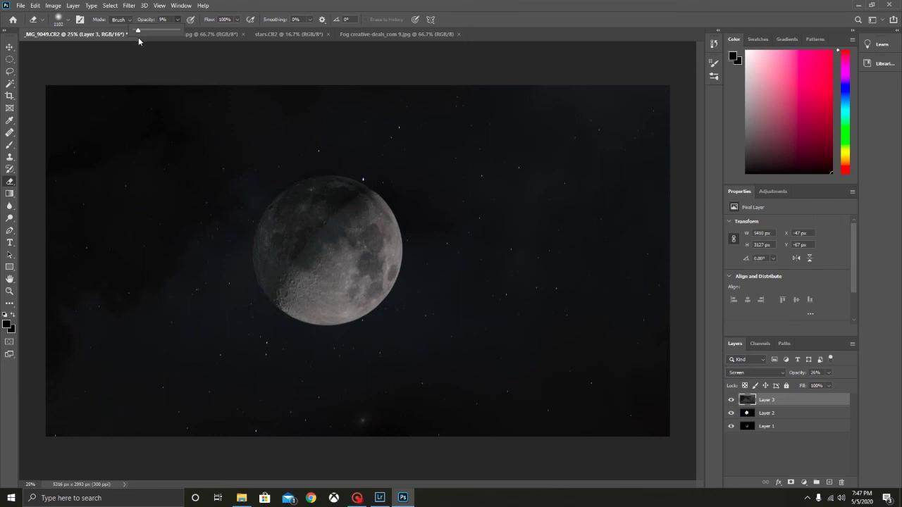
mouse_move(251, 215)
left_mouse_down()
mouse_move(304, 252)
mouse_move(270, 304)
mouse_move(258, 238)
mouse_move(266, 248)
mouse_move(298, 210)
mouse_move(302, 242)
mouse_move(362, 225)
mouse_move(351, 201)
mouse_move(327, 317)
mouse_move(303, 305)
mouse_move(371, 229)
mouse_move(313, 295)
mouse_move(326, 220)
mouse_move(264, 256)
mouse_move(307, 198)
mouse_move(285, 236)
mouse_move(285, 281)
mouse_move(304, 294)
mouse_move(351, 284)
mouse_move(368, 251)
mouse_move(336, 216)
mouse_move(307, 226)
mouse_move(302, 274)
left_mouse_up()
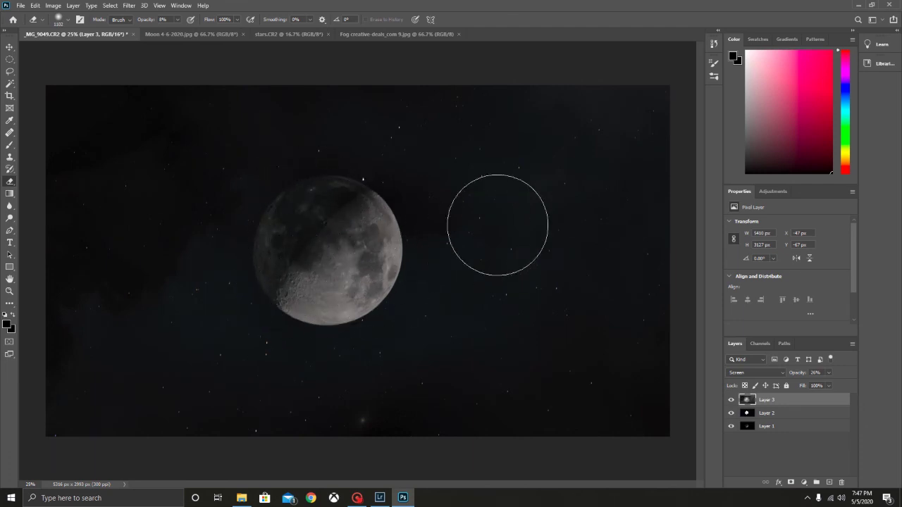
left_click(177, 22)
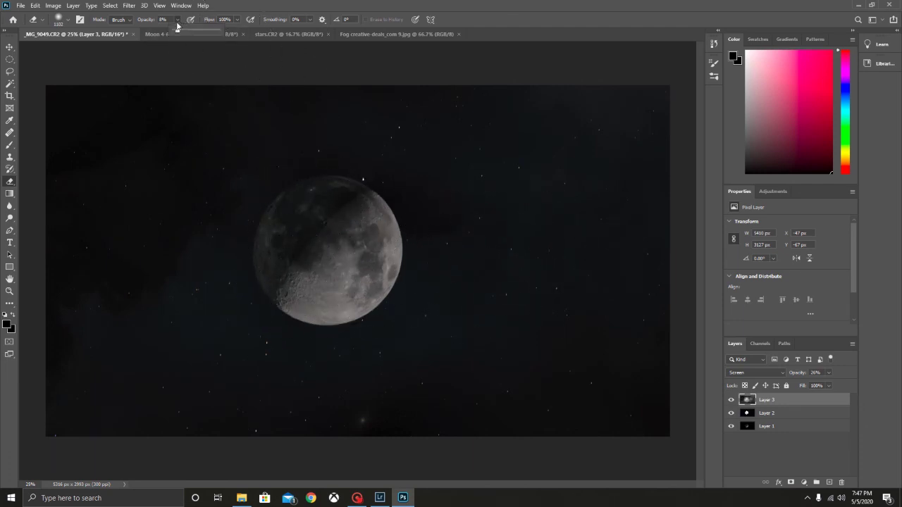
left_click_drag(180, 30, 179, 30)
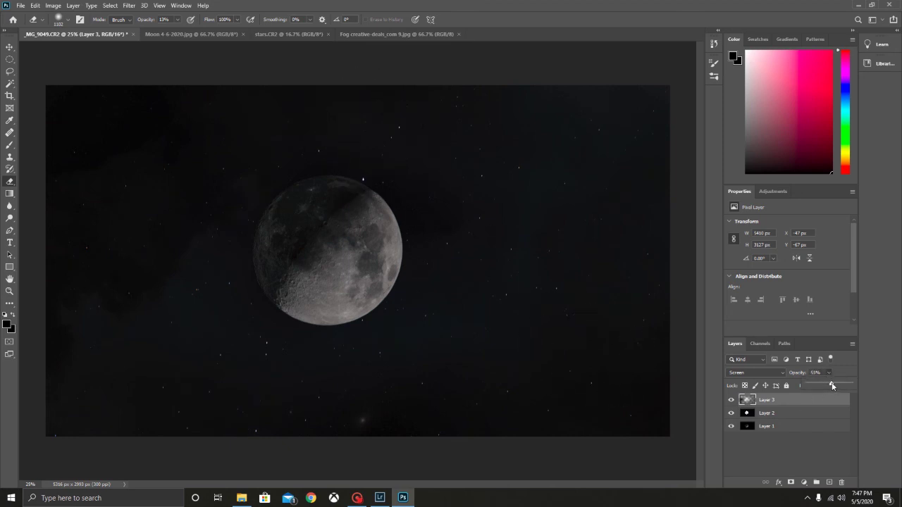
Set the fog layer's opacity to 39% and merge all three layers into one
left_click_drag(832, 385, 828, 384)
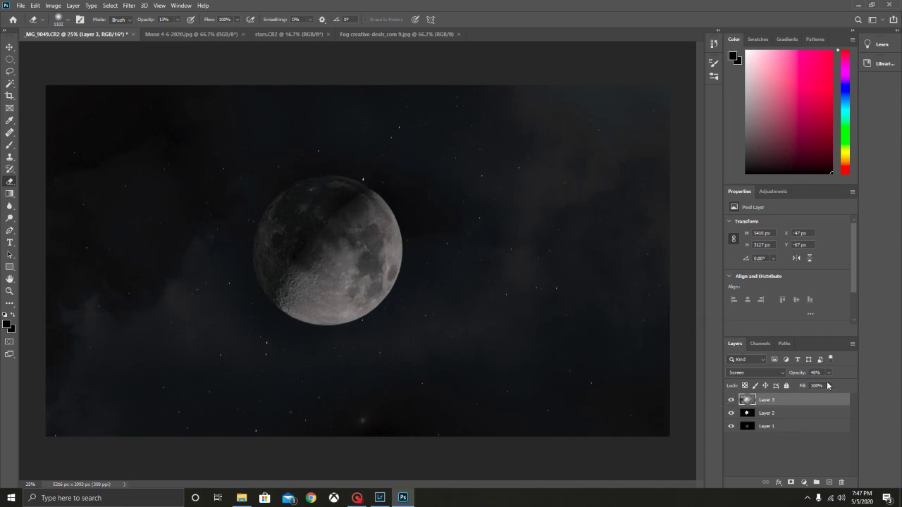
left_click_drag(826, 384, 824, 385)
left_click(780, 426, "shift")
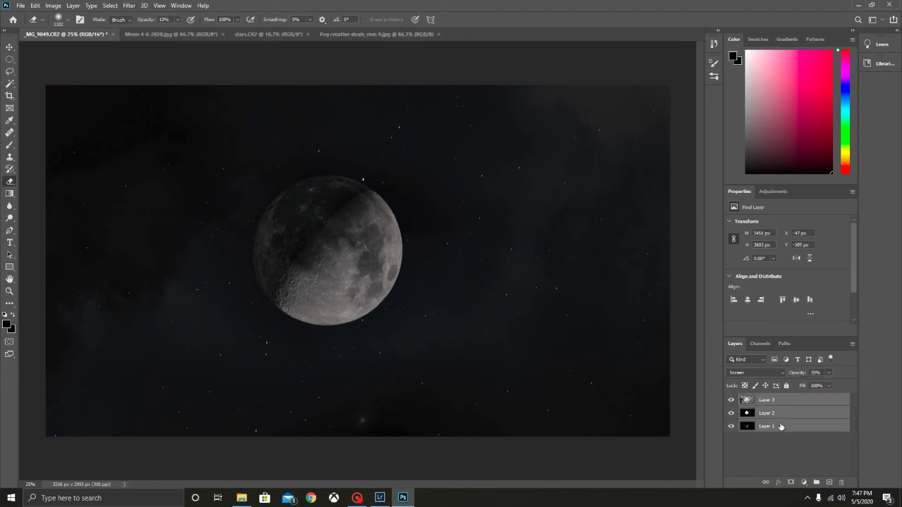
right_click(779, 427)
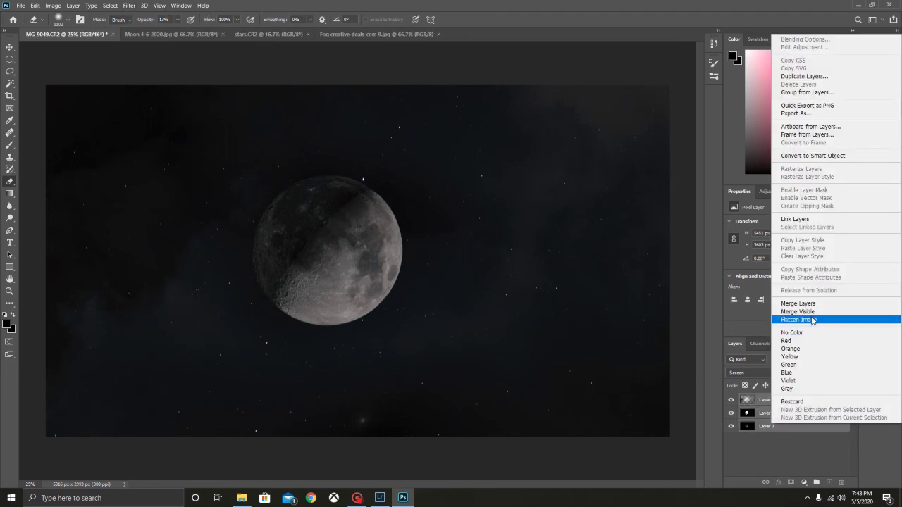
left_click(797, 303)
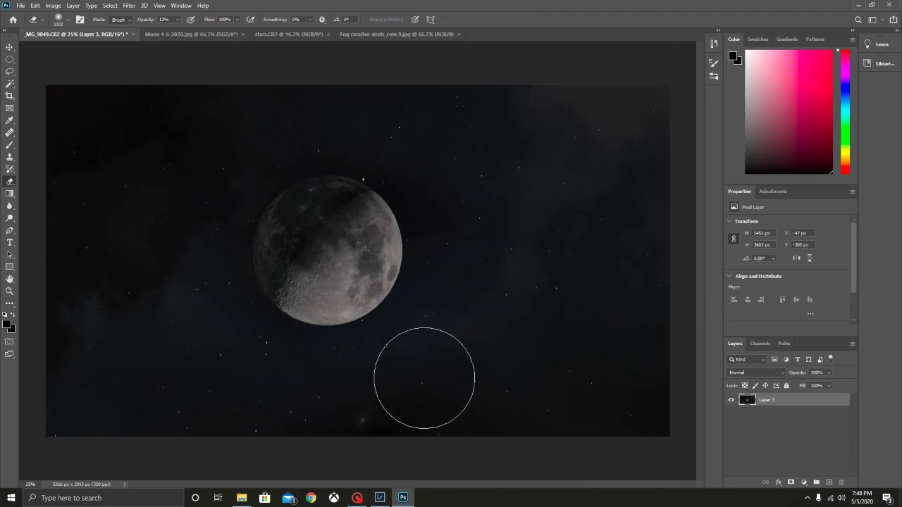
Start the Camera Raw Filter on the merged layer and set Exposure to +0.70, Contrast to +38 and Highlights to +3
left_click(128, 5)
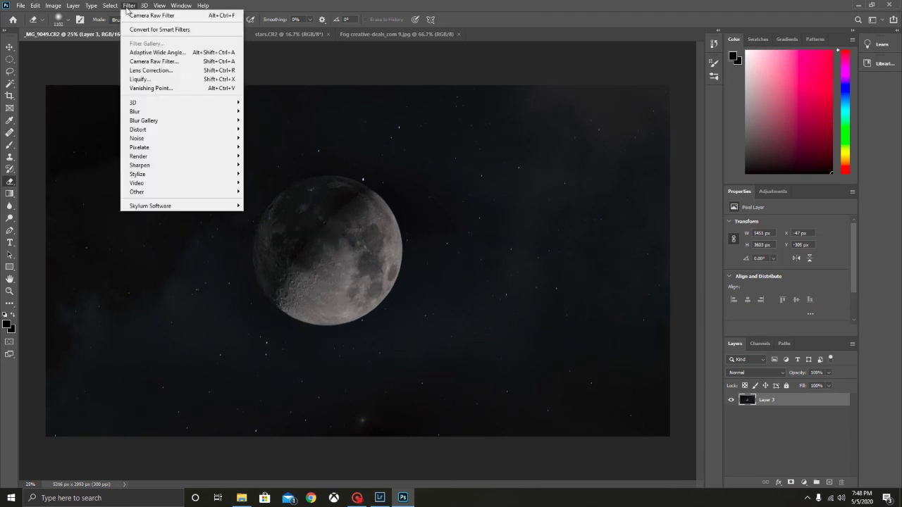
left_click(154, 61)
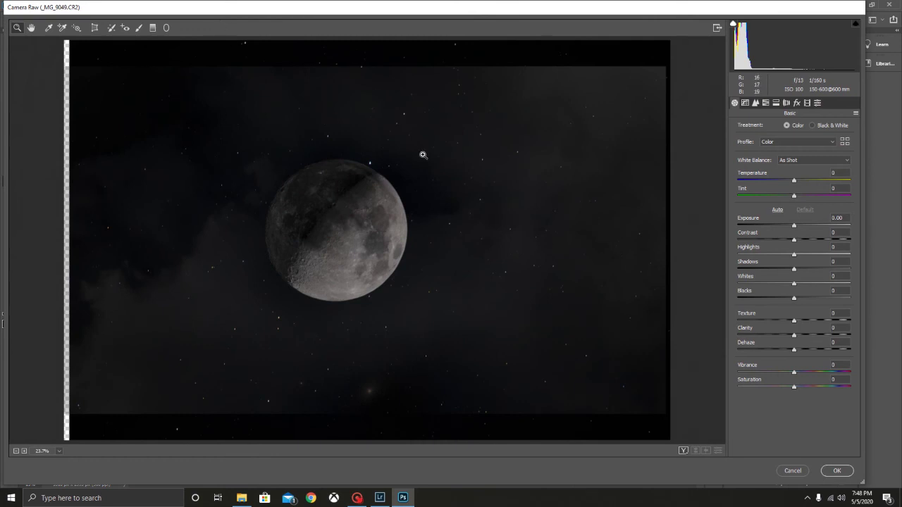
mouse_move(802, 244)
left_mouse_down()
mouse_move(817, 242)
mouse_move(799, 225)
mouse_move(818, 227)
mouse_move(804, 229)
left_mouse_up()
left_click(793, 254)
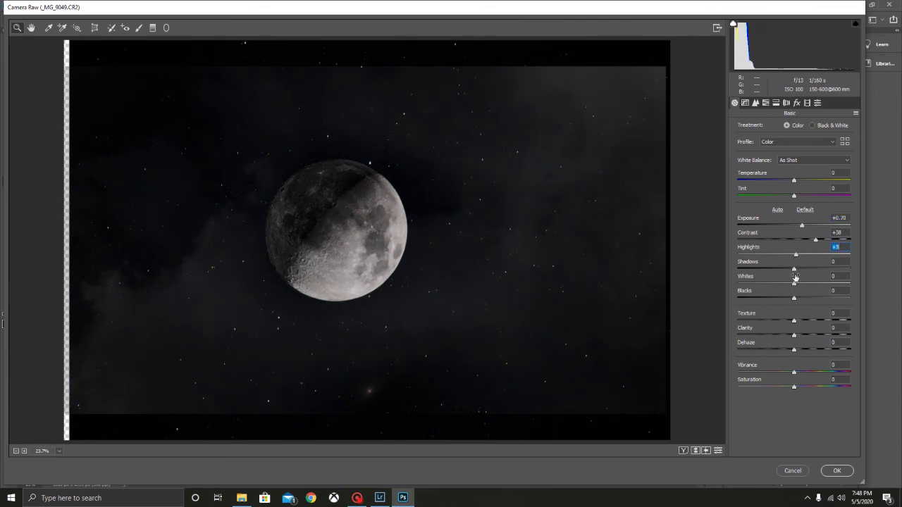
Set Shadows to -4, Whites to -16, Blacks to -14 and raise Texture to about +36, and apply the Camera Raw adjustments
mouse_move(793, 272)
left_mouse_down()
mouse_move(764, 274)
mouse_move(819, 274)
mouse_move(791, 275)
mouse_move(777, 301)
mouse_move(805, 286)
mouse_move(781, 286)
mouse_move(796, 288)
left_mouse_up()
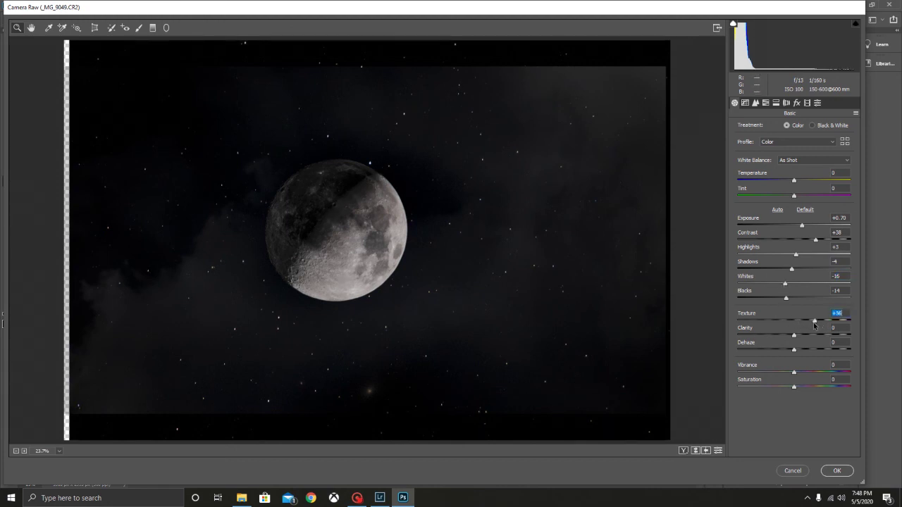
left_click_drag(813, 321, 797, 361)
left_click(835, 470)
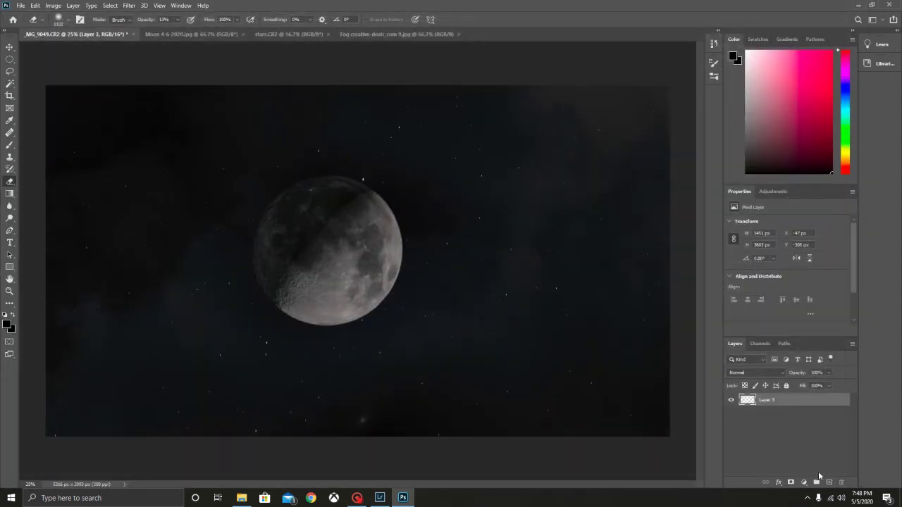
Minimize Photoshop and quit Lightroom Classic
left_click(854, 5)
left_click(886, 5)
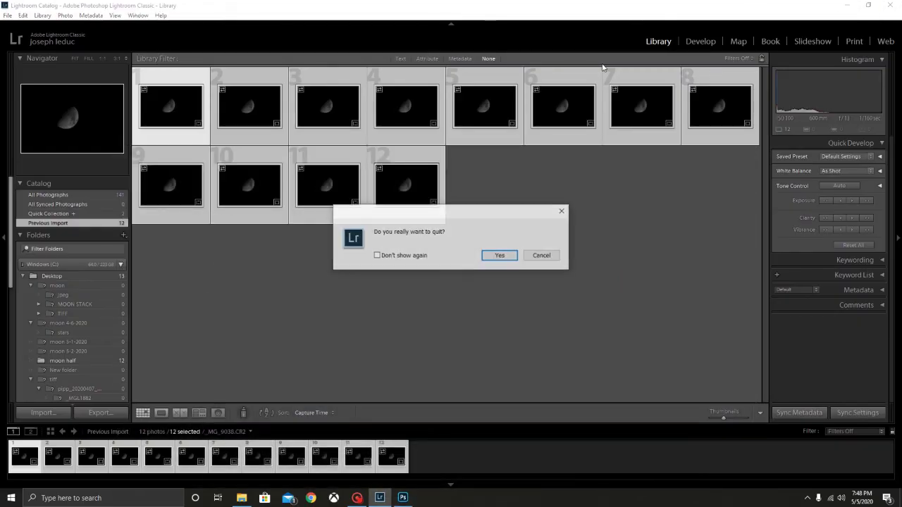
left_click(505, 256)
View the finished moon photo _MG_9087 from the desktop, close it and return to the composite in Photoshop
double_click(231, 113)
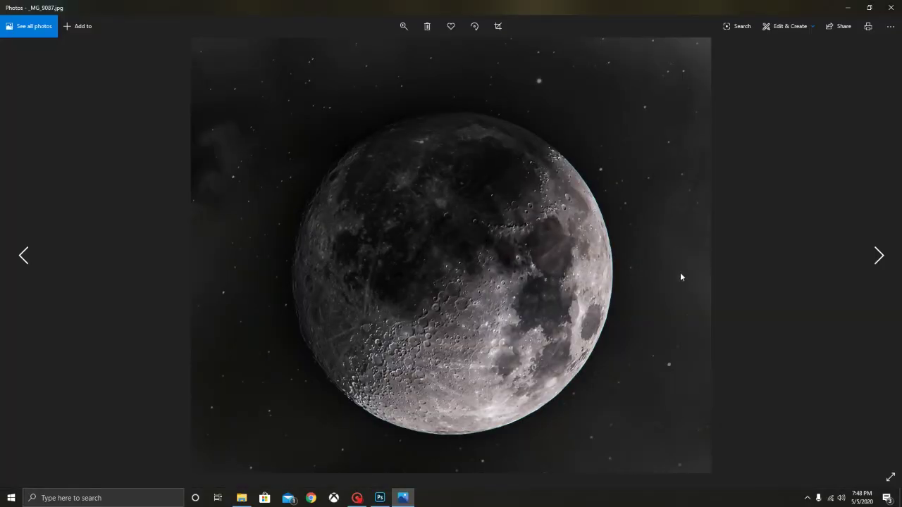
left_click(890, 7)
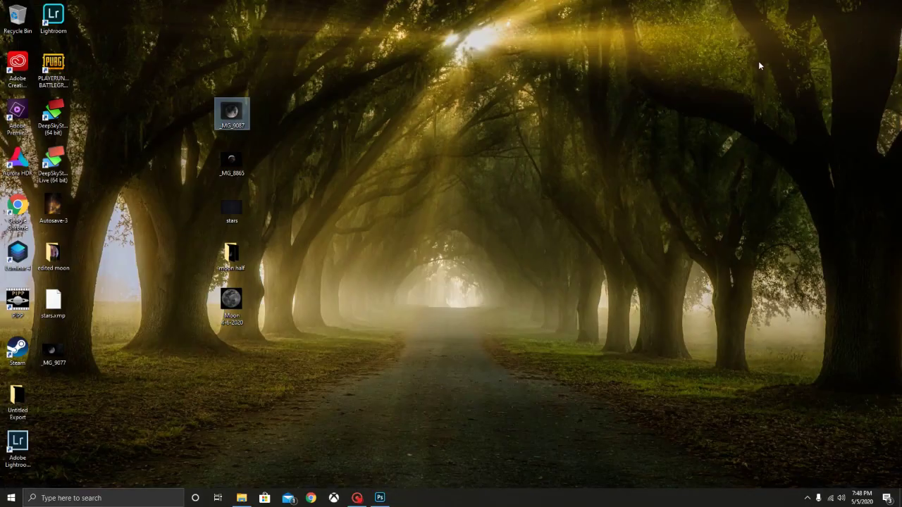
left_click(380, 497)
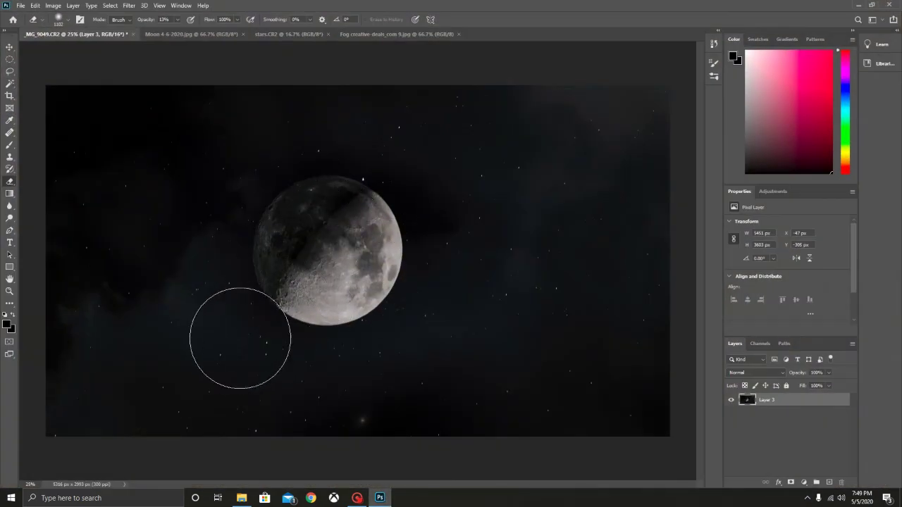